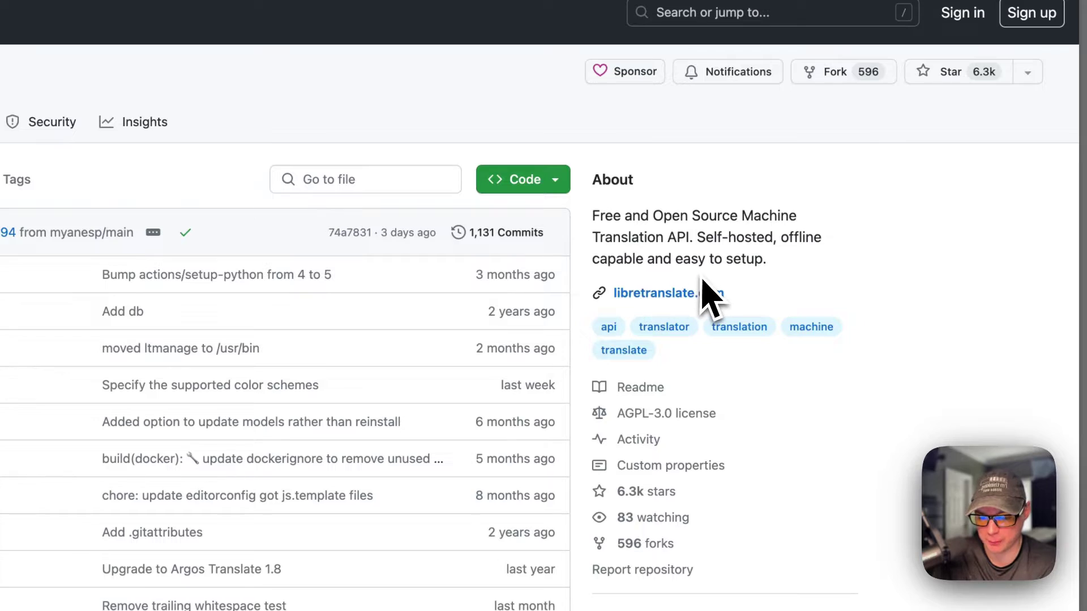
scroll(696, 300, down, 15)
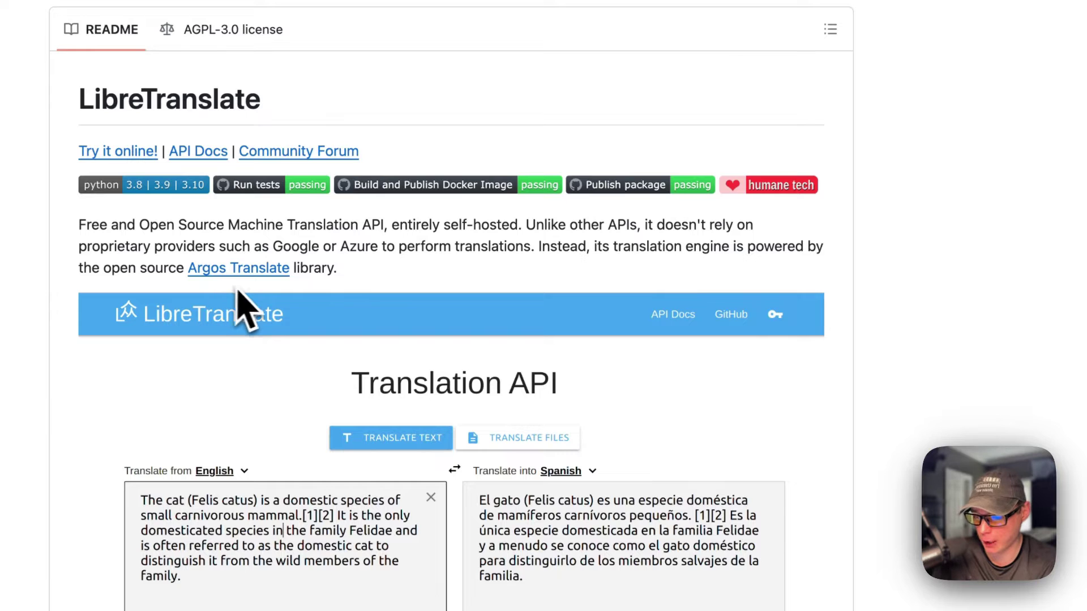
scroll(298, 291, down, 1)
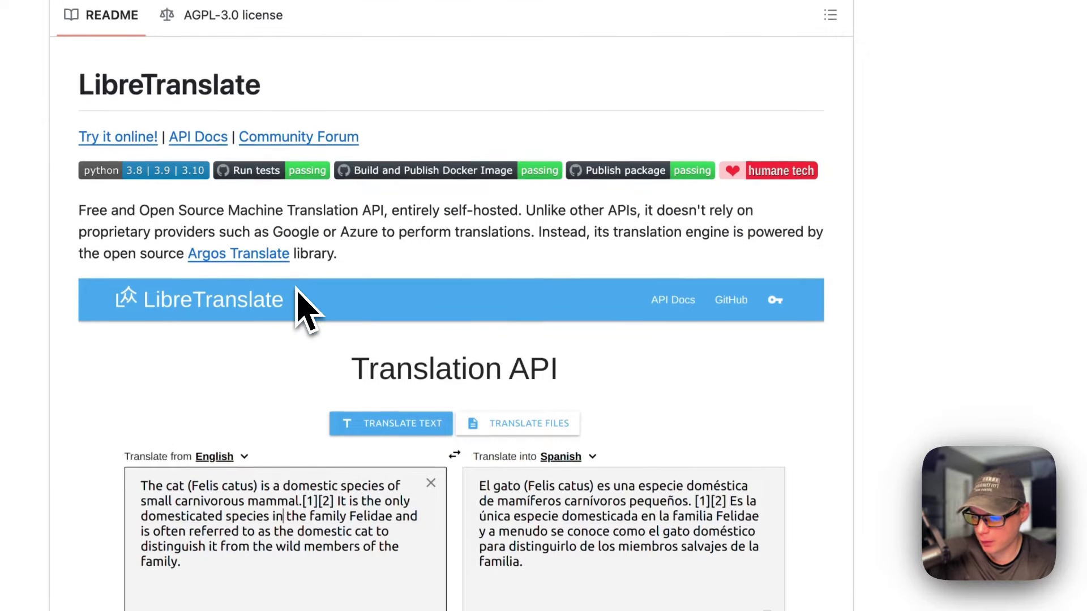
scroll(102, 259, down, 4)
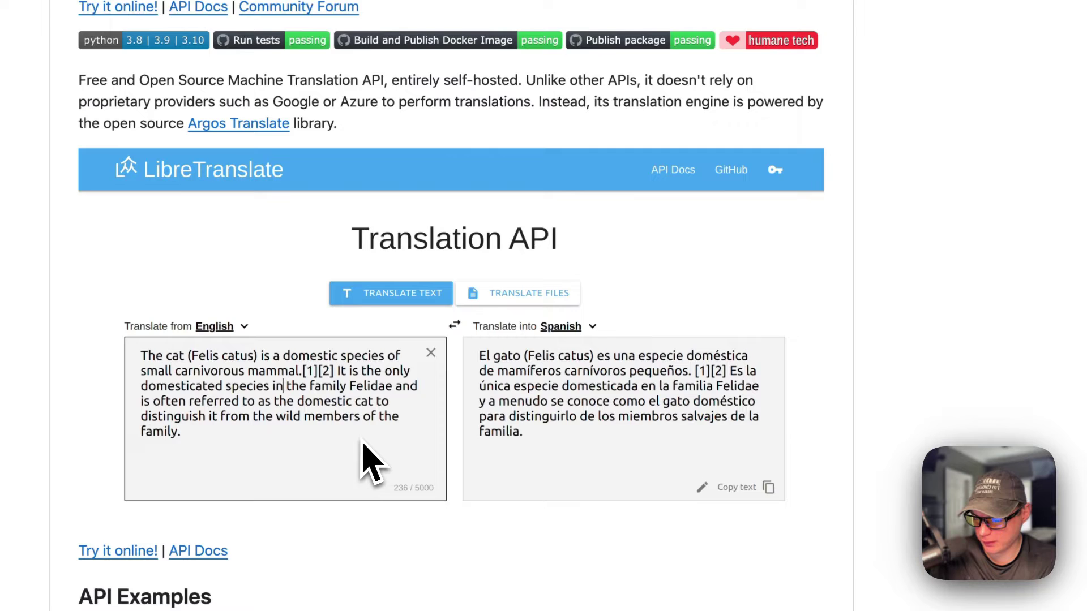
scroll(370, 461, down, 15)
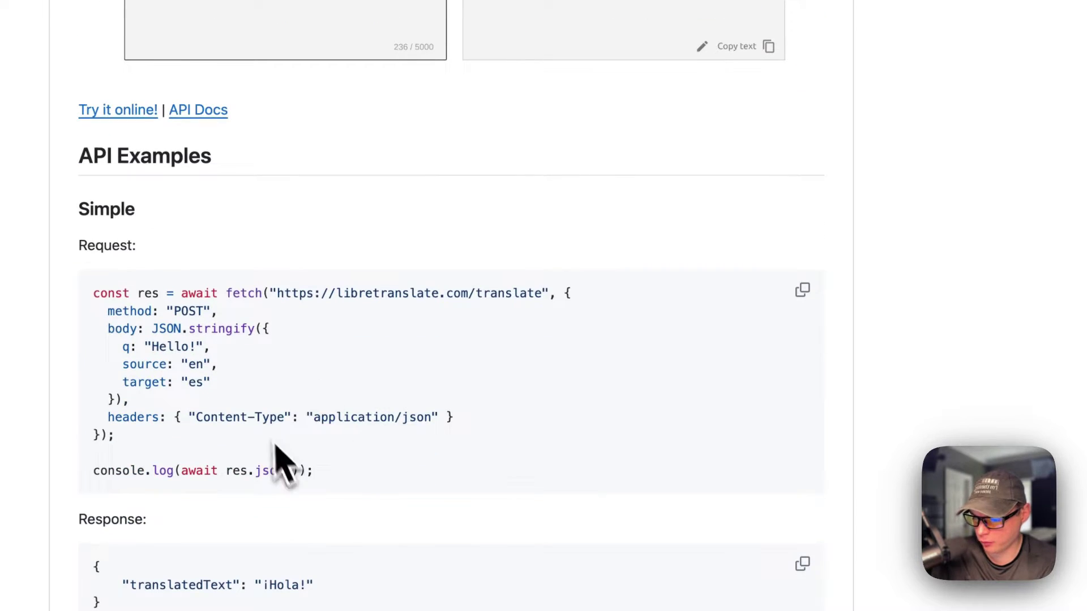
scroll(272, 470, up, 4)
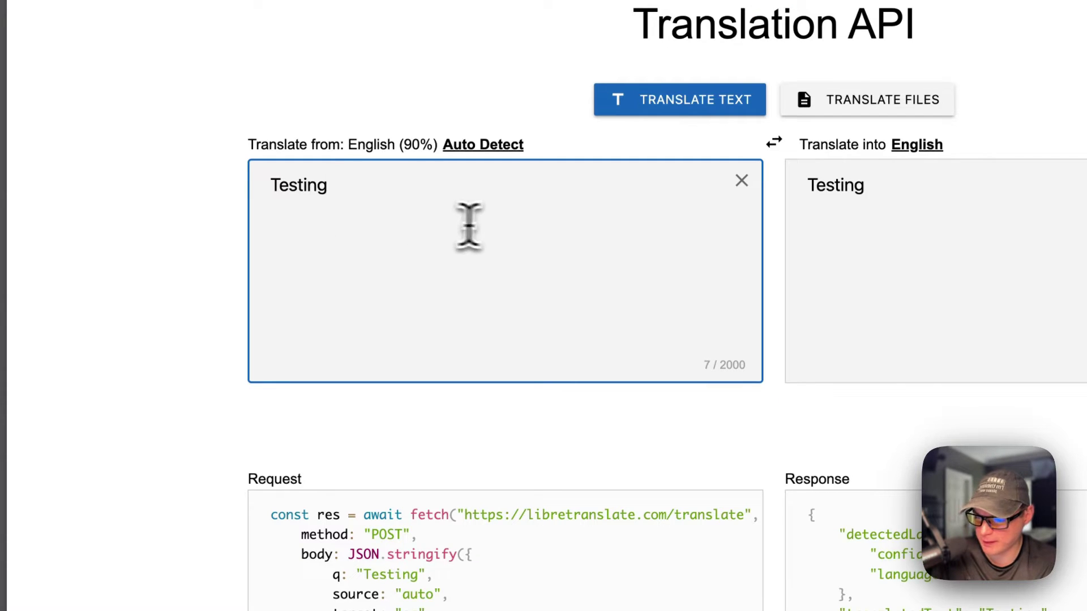
Switch the Translate into language to Spanish so 'Testing' becomes 'Pruebas'.
click(915, 144)
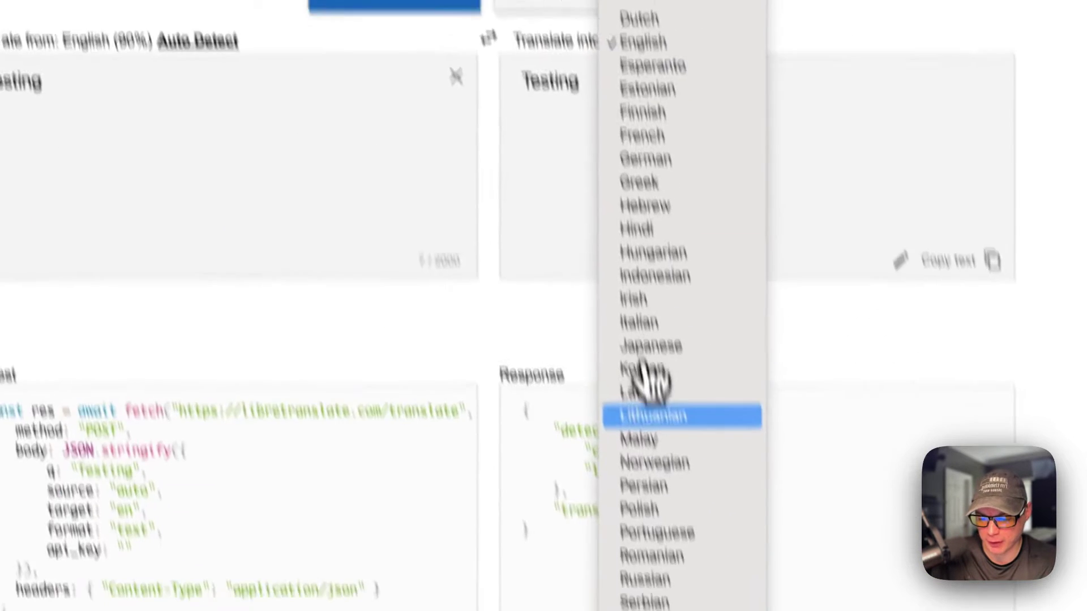
scroll(690, 557, down, 3)
click(612, 443)
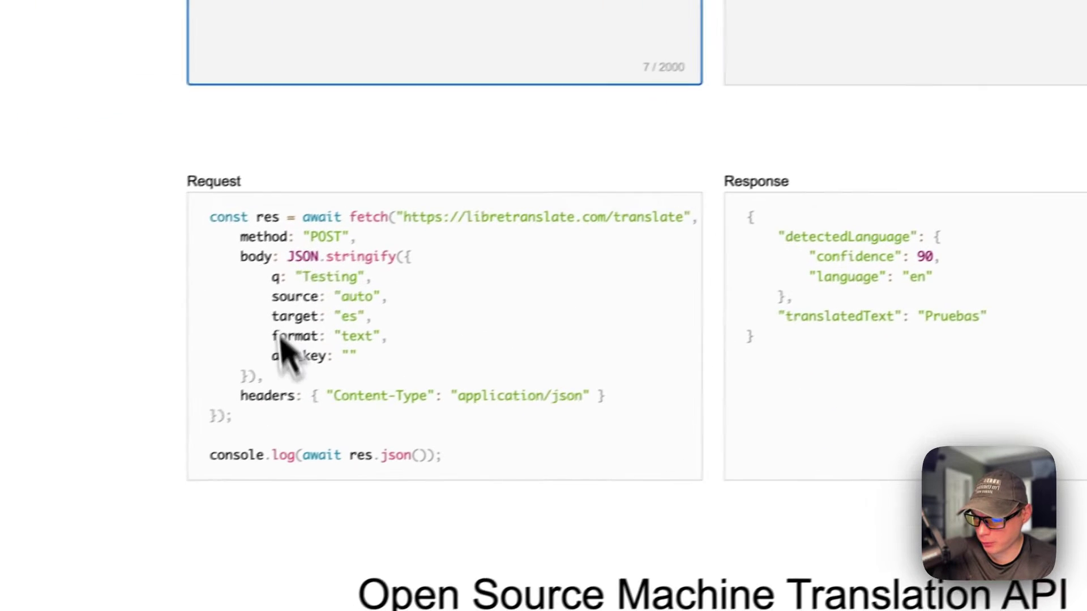
scroll(524, 286, right, 3)
scroll(524, 286, left, 3)
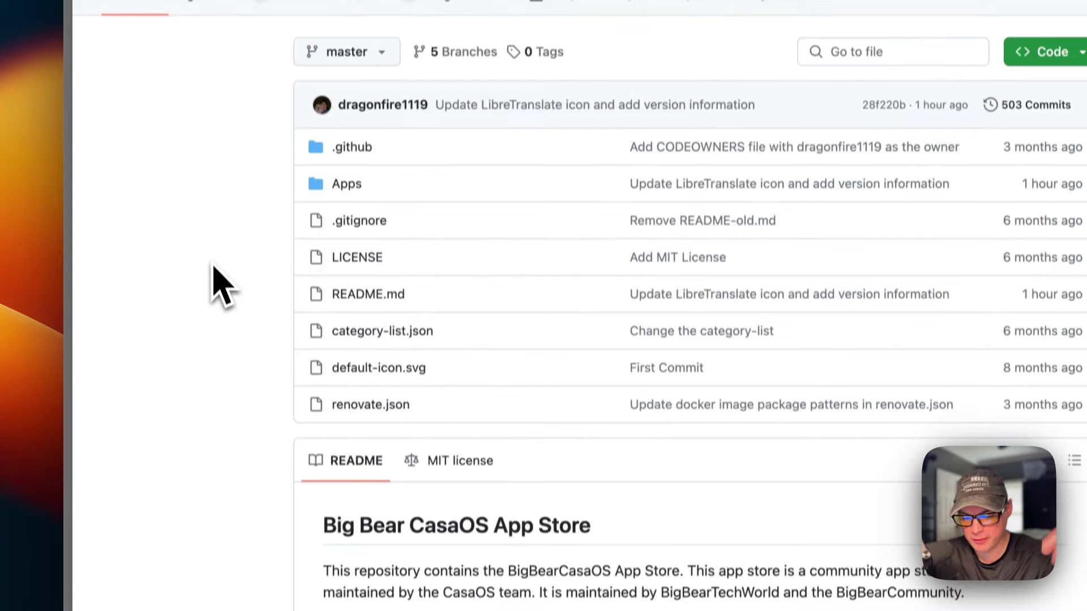
Scroll down the big-bear-casaos README to the App Store URL section and copy the URL.
scroll(213, 266, down, 1)
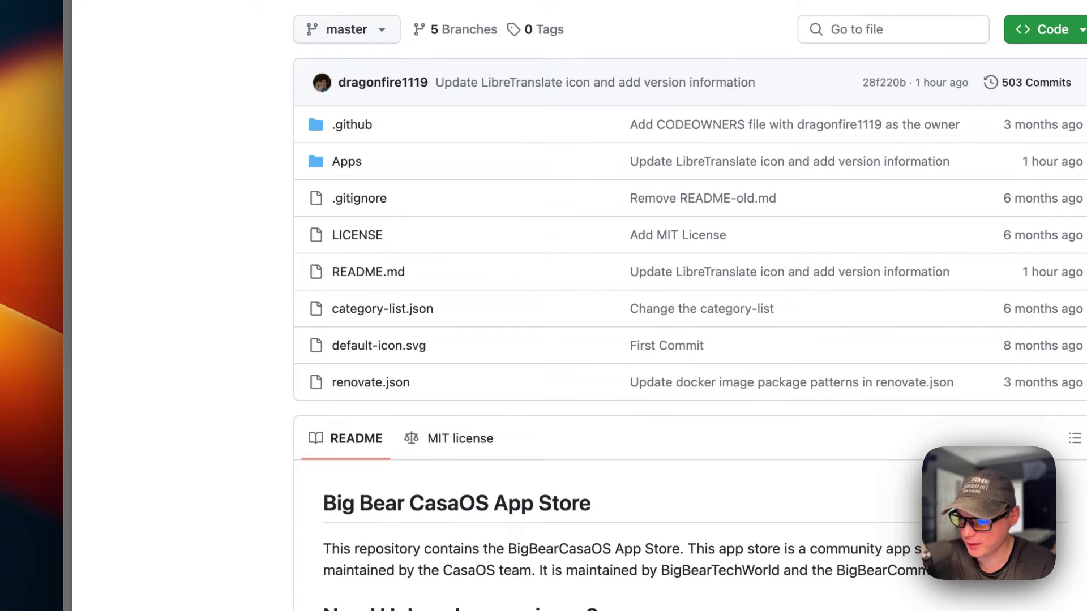
scroll(689, 306, down, 4)
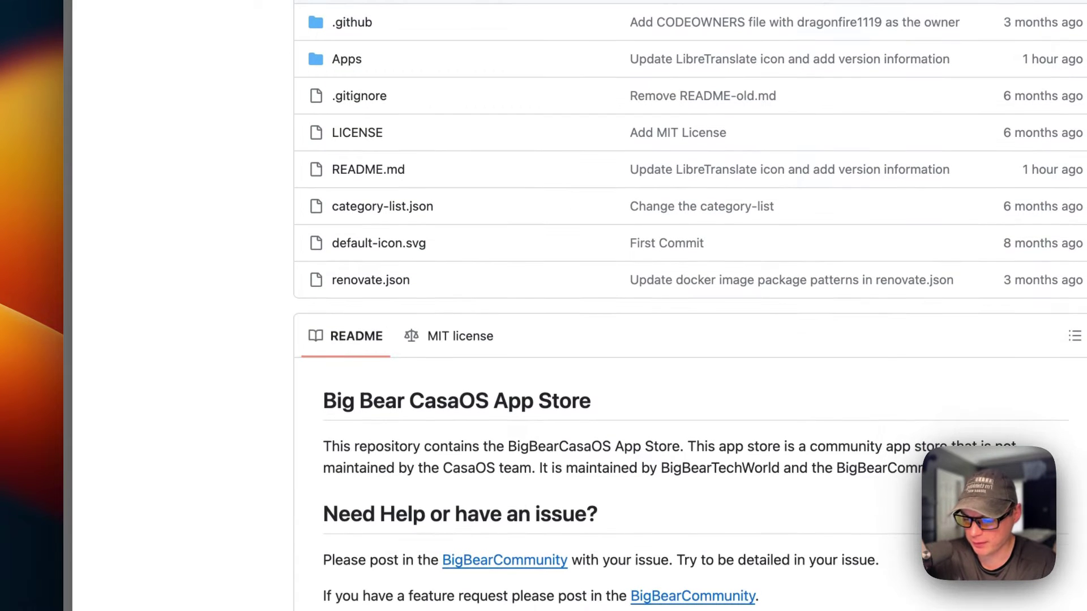
scroll(223, 259, down, 2)
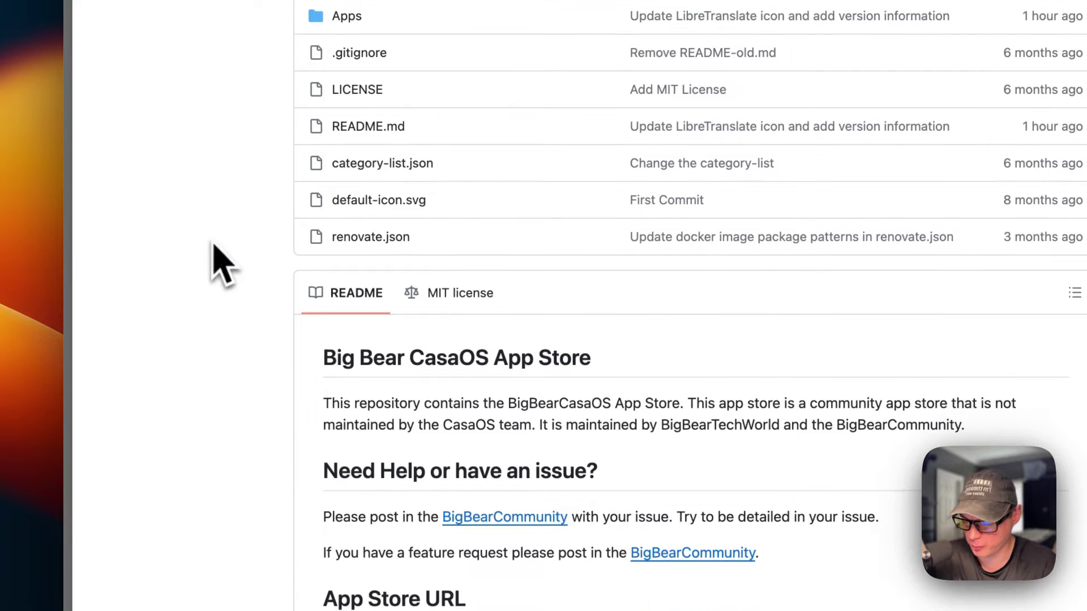
scroll(478, 369, down, 20)
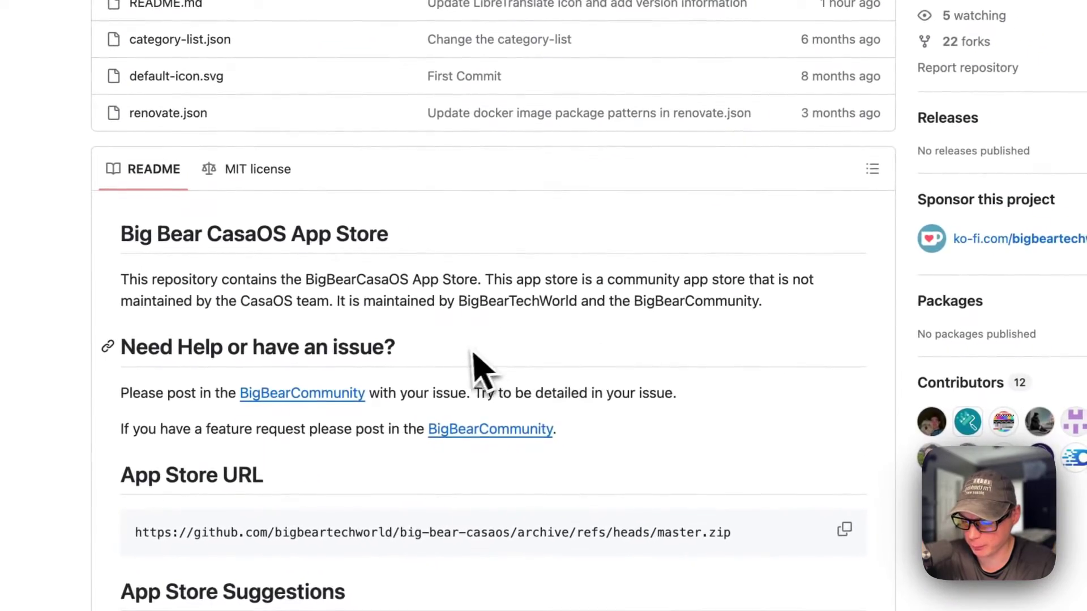
scroll(469, 371, down, 20)
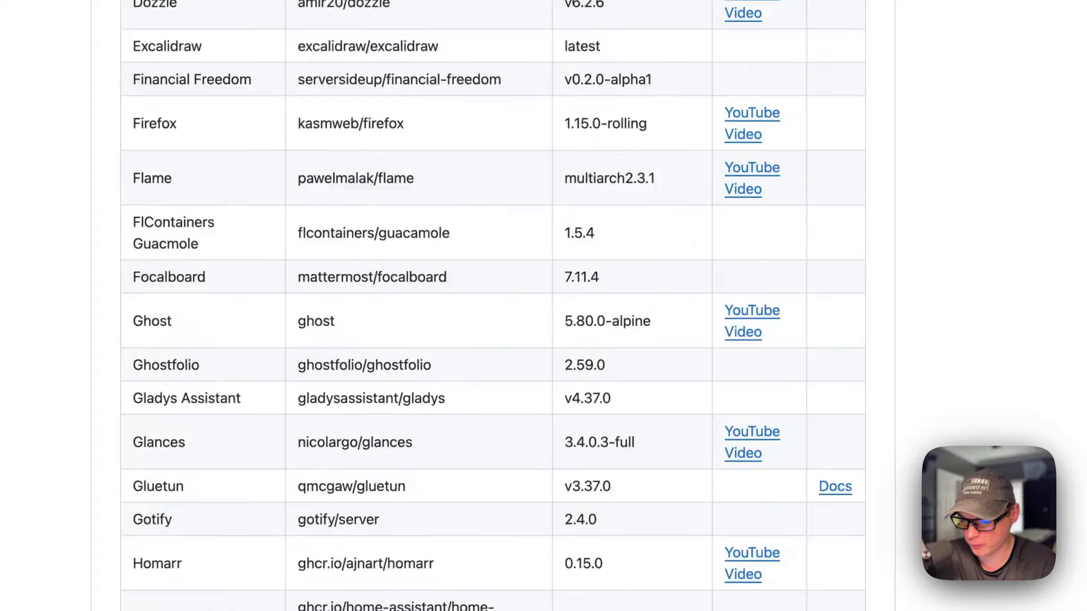
scroll(464, 356, down, 20)
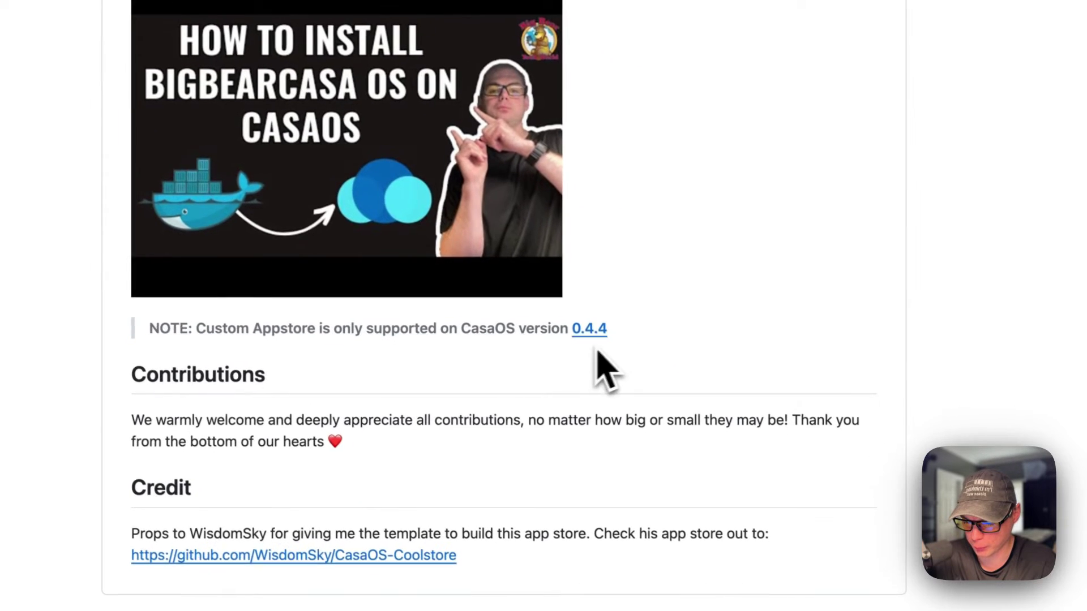
scroll(600, 340, down, 20)
scroll(635, 337, up, 20)
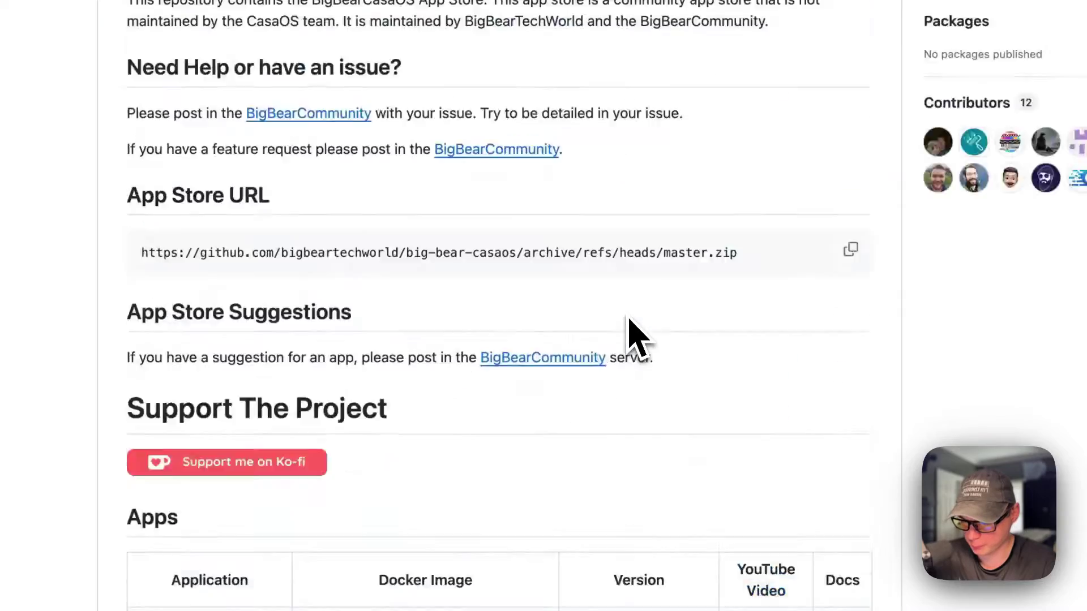
scroll(635, 337, down, 5)
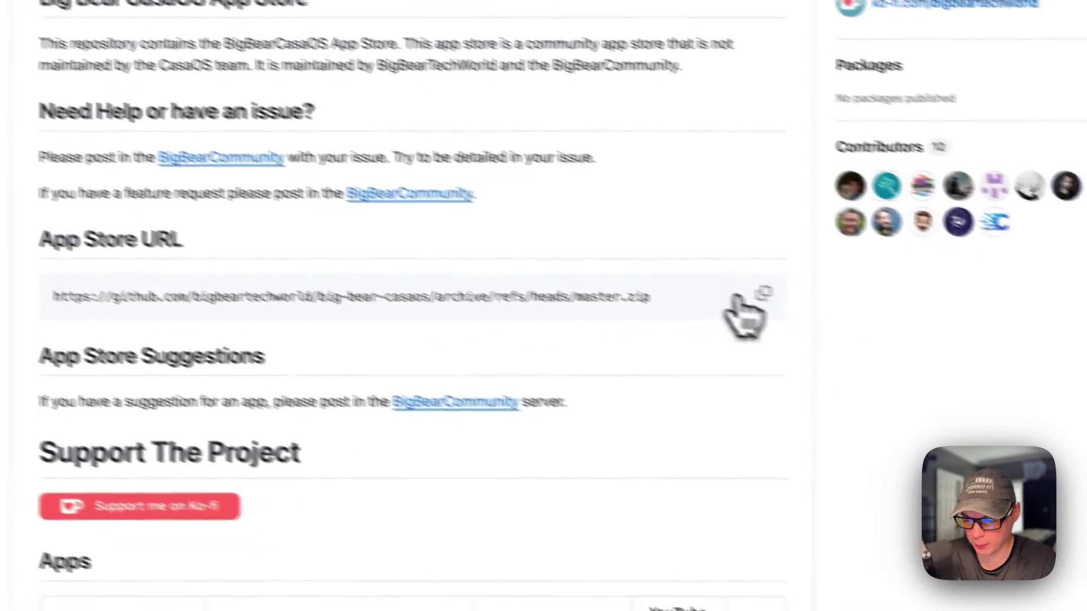
click(761, 295)
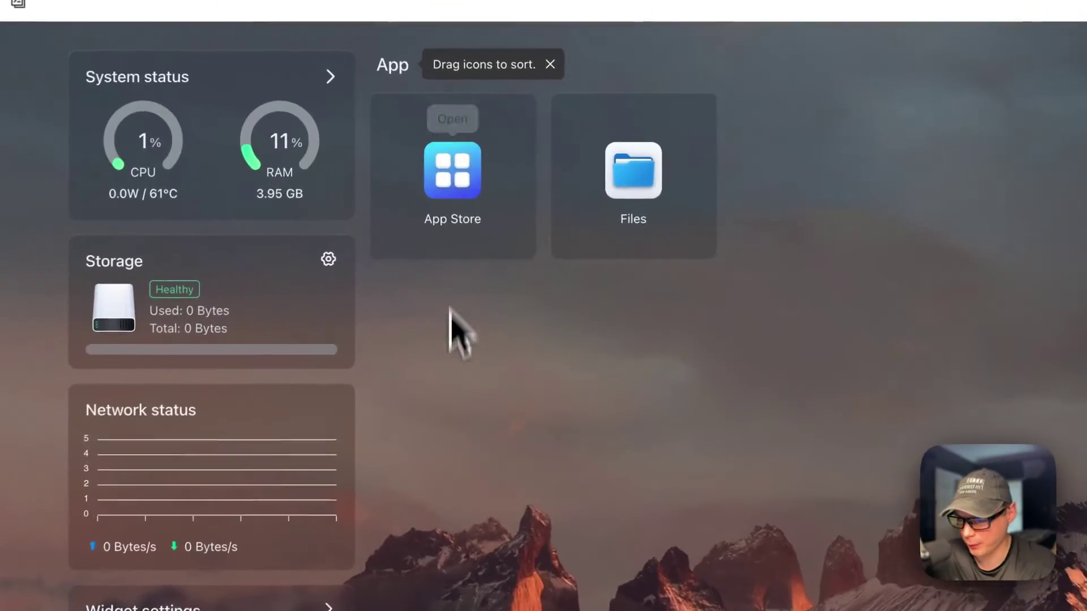
Add the copied Big Bear URL as a new third-party source in the CasaOS App Store.
click(438, 165)
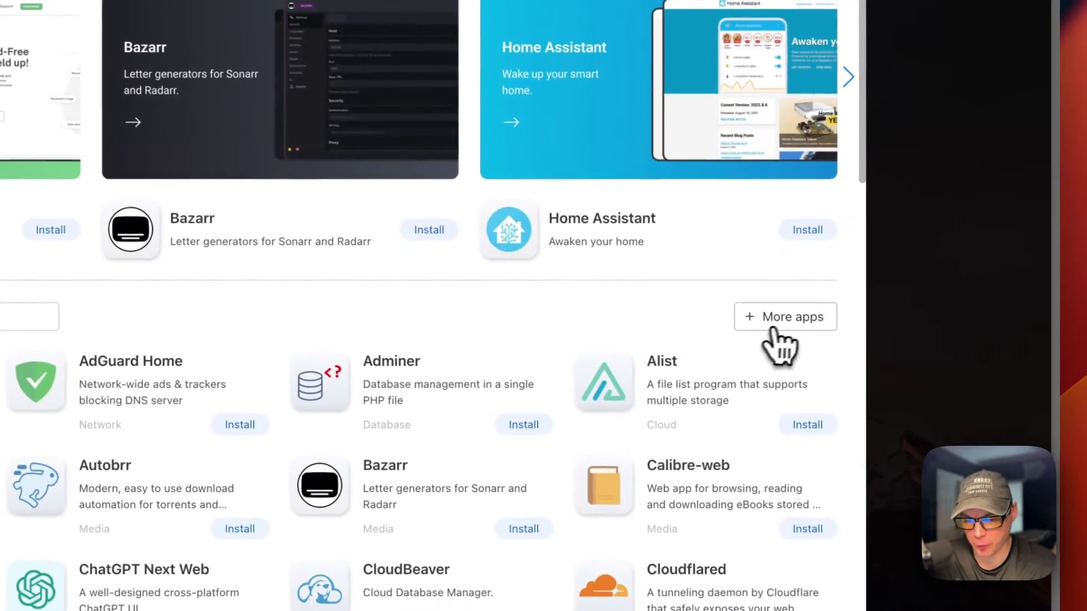
click(774, 334)
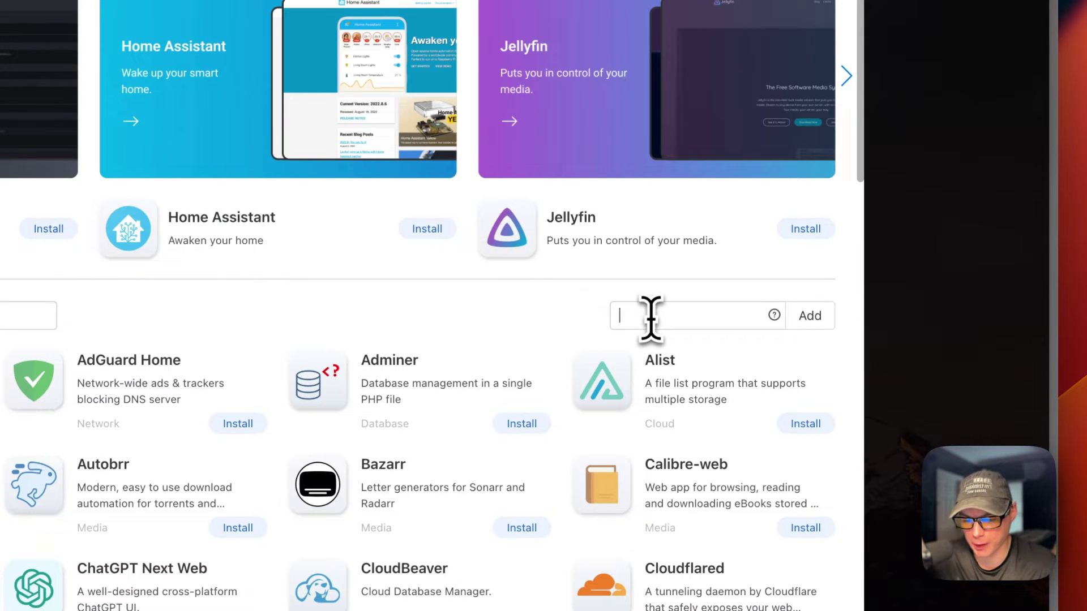
key(super+v)
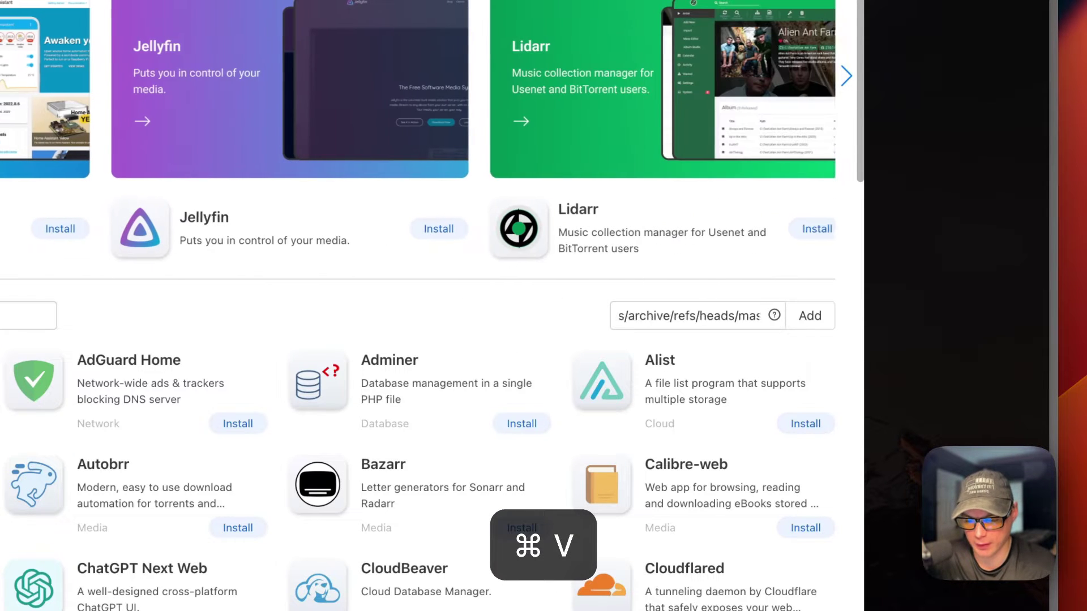
key(Left)
key(Left)
key(Left)
key(Left)
key(Left)
key(Left)
key(Left)
key(Left)
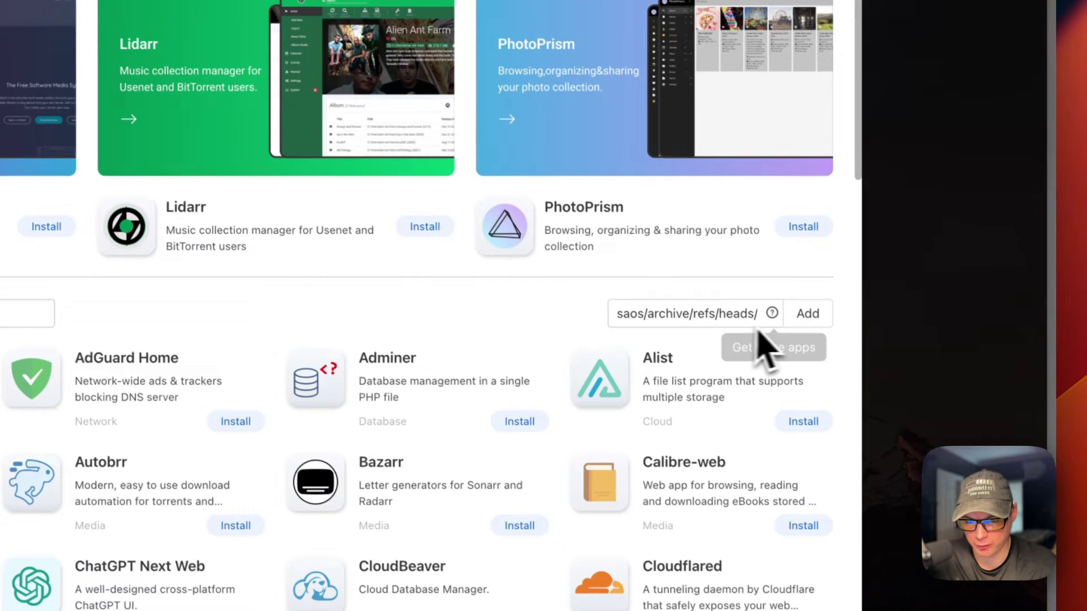
click(808, 317)
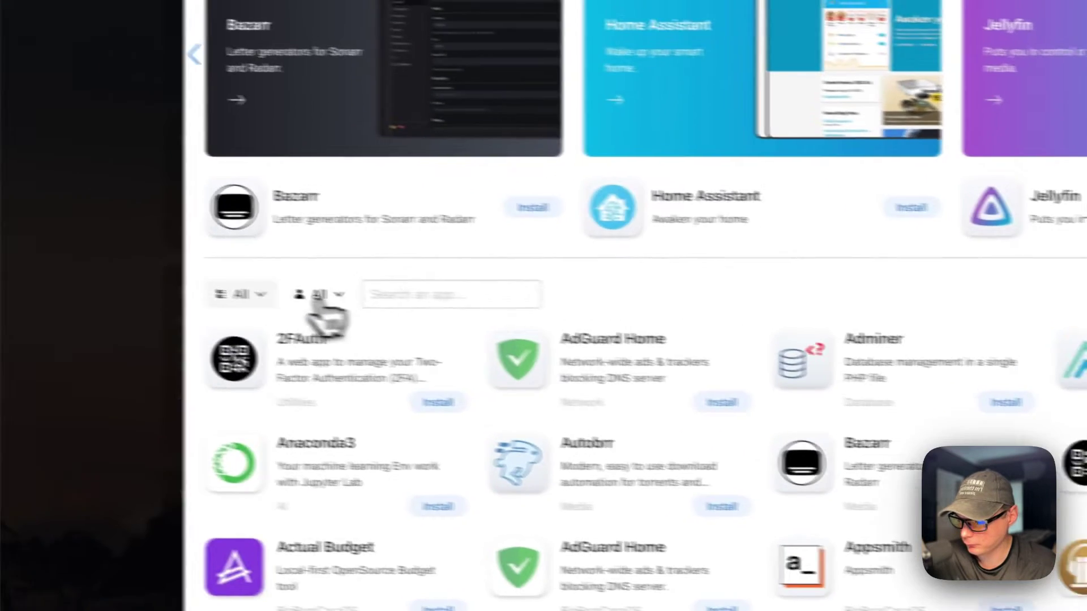
Reload CasaOS and filter the App Store category to BigBearCasaOS.
click(70, 260)
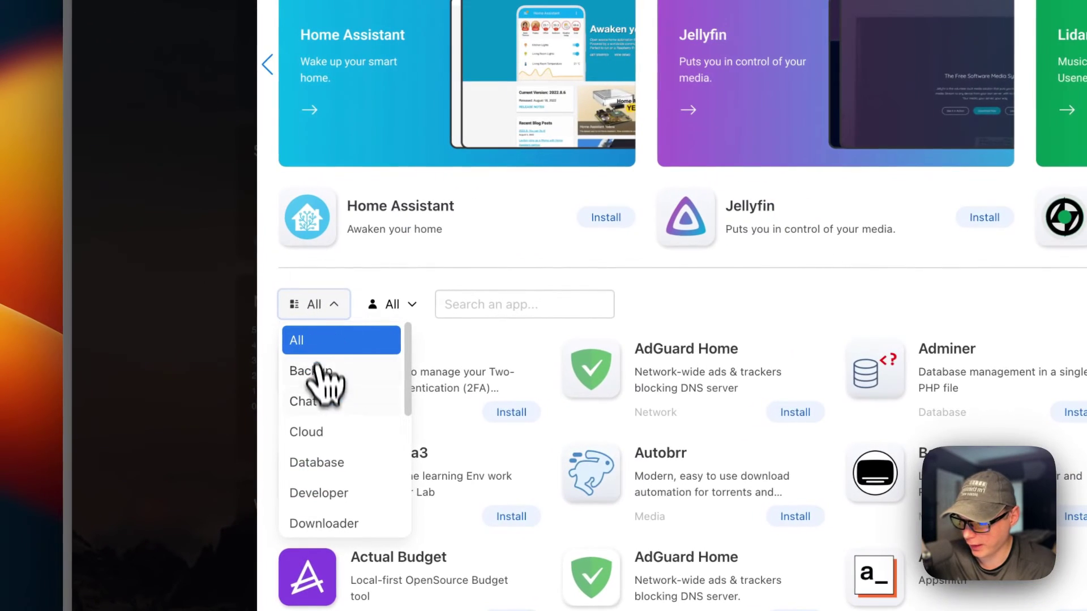
key(super+r)
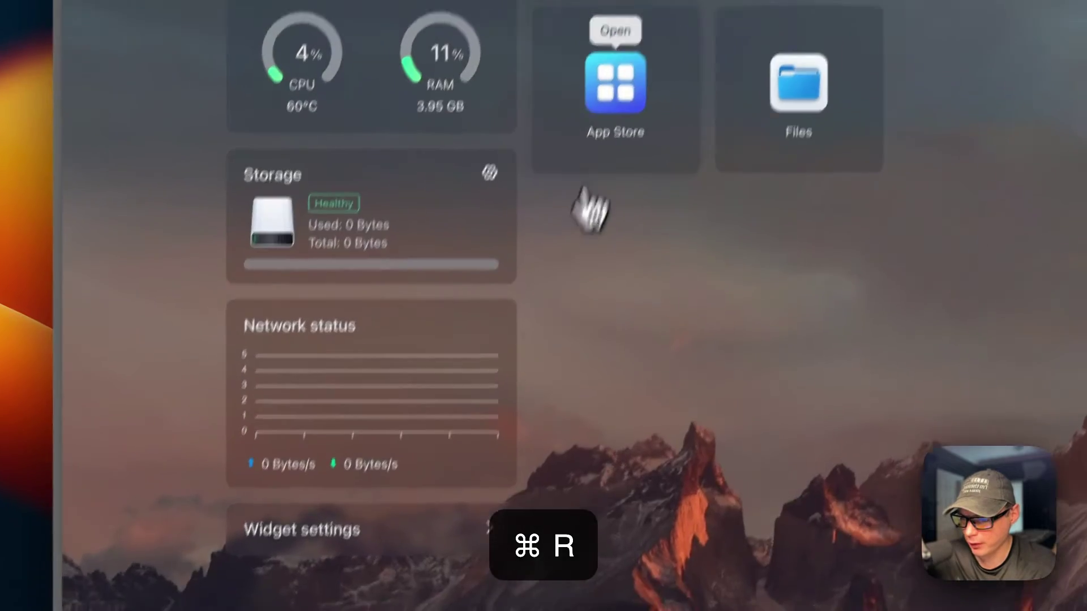
click(591, 158)
scroll(360, 364, down, 5)
click(275, 197)
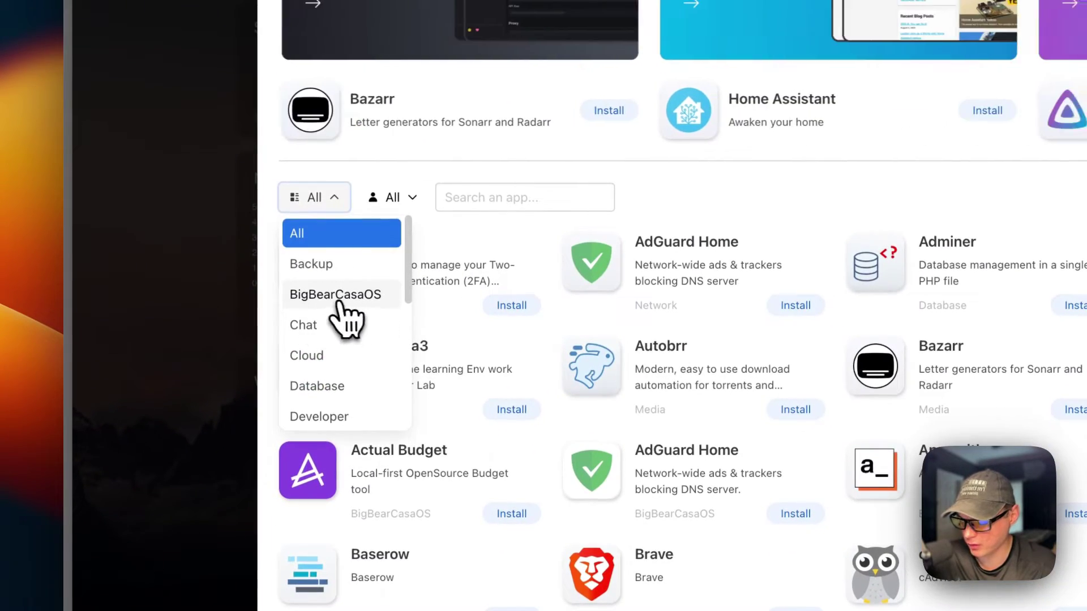
click(343, 305)
scroll(481, 430, down, 20)
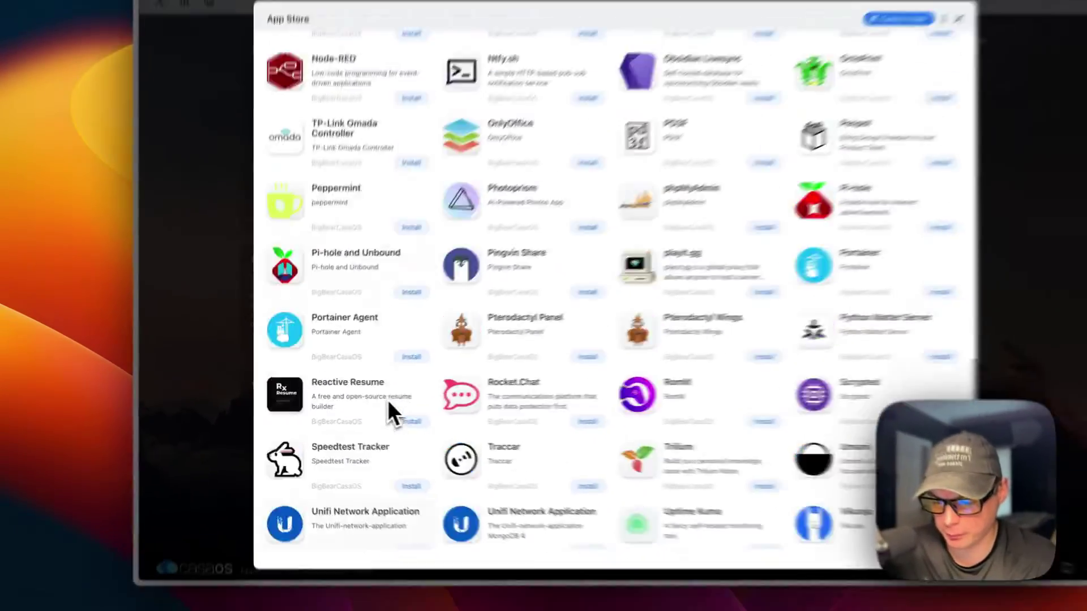
scroll(396, 249, up, 20)
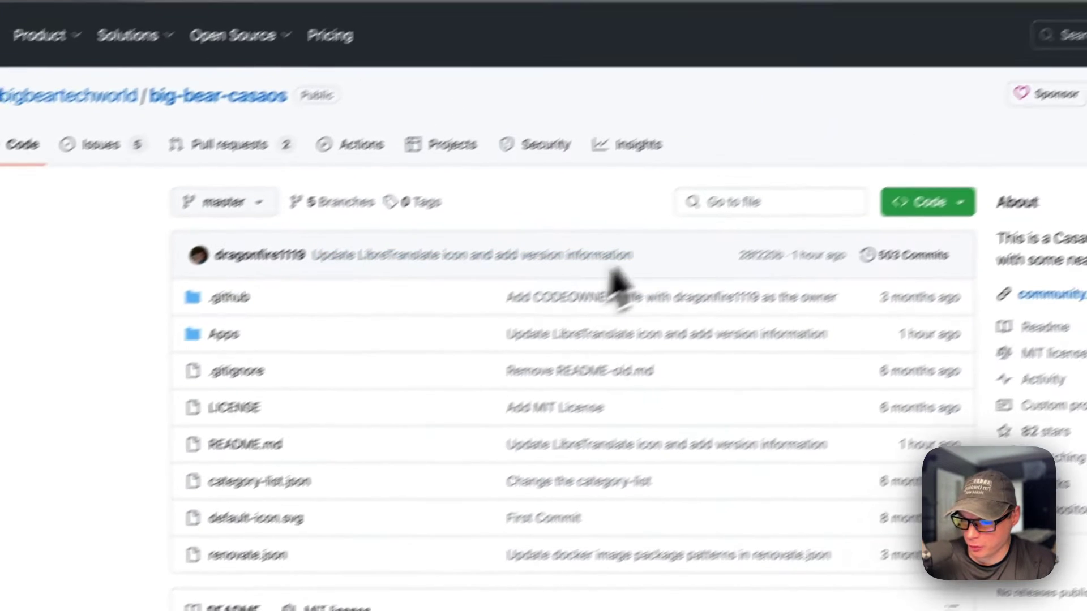
Search the repository for 'libre' and open Apps/libretranslate/docker-compose.yml.
click(842, 131)
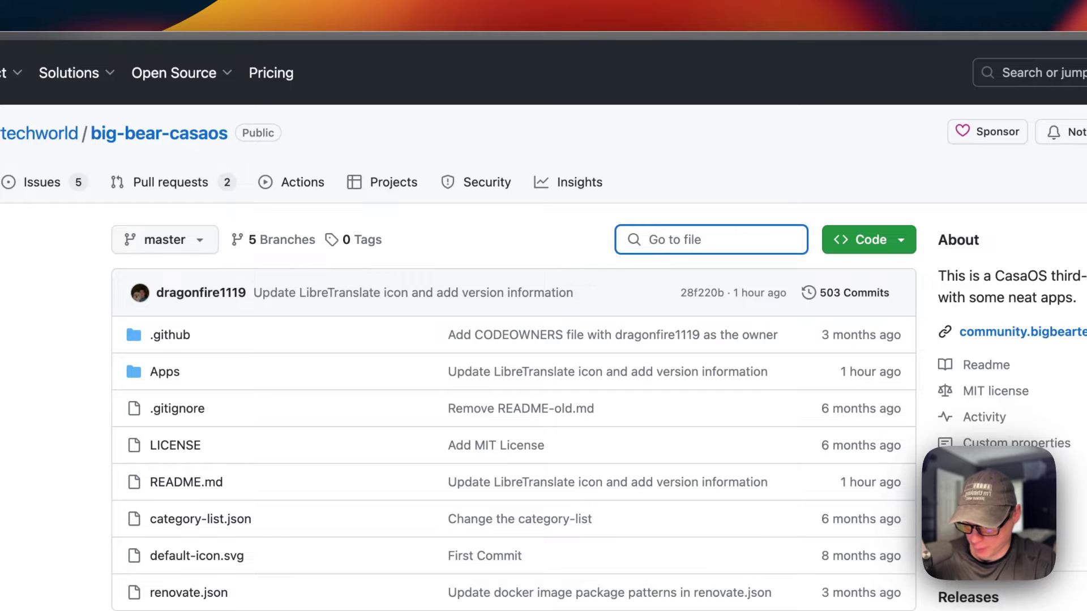
text(libre)
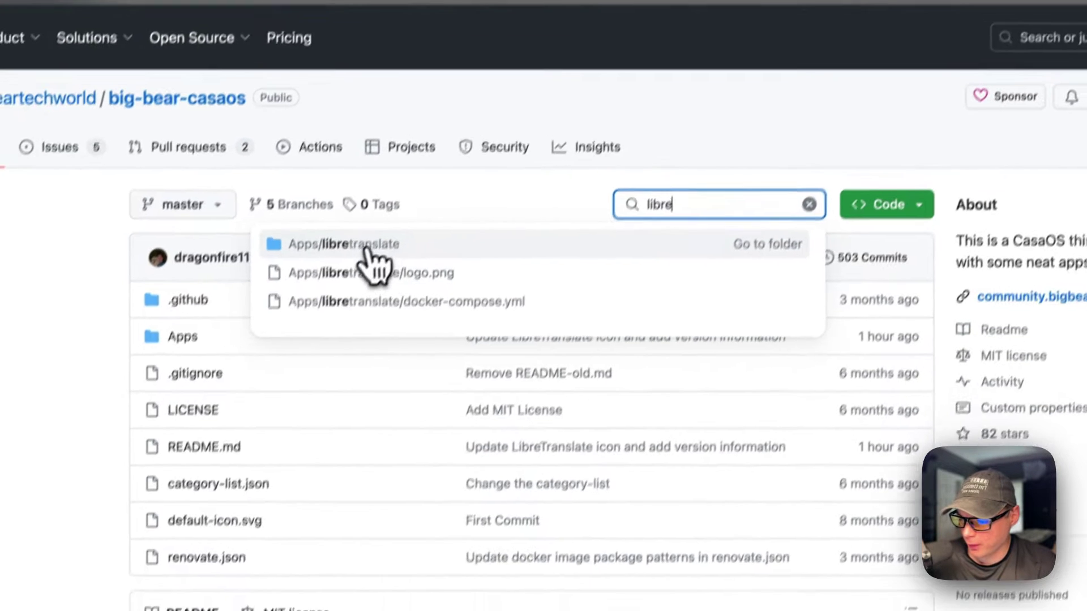
click(348, 279)
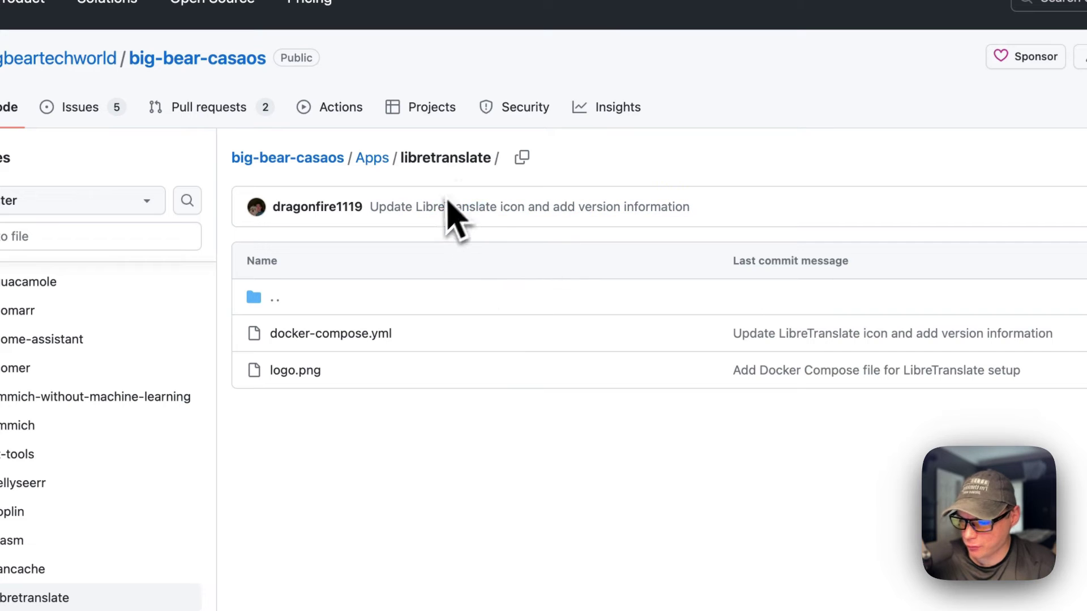
click(328, 335)
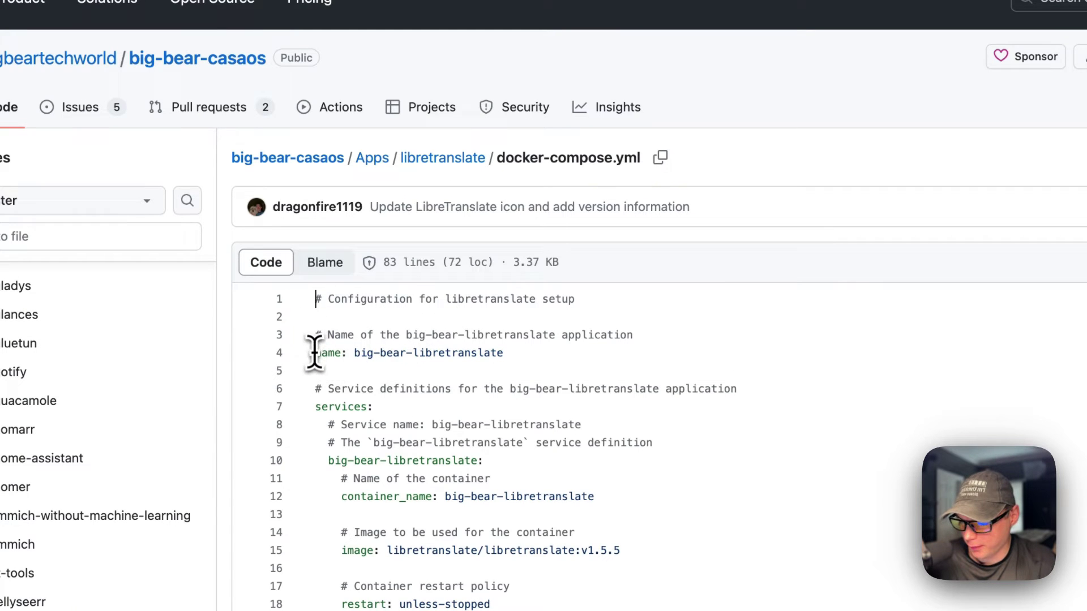
Highlight the container_name line and the image libretranslate/libretranslate:v1.5.5.
scroll(694, 355, down, 5)
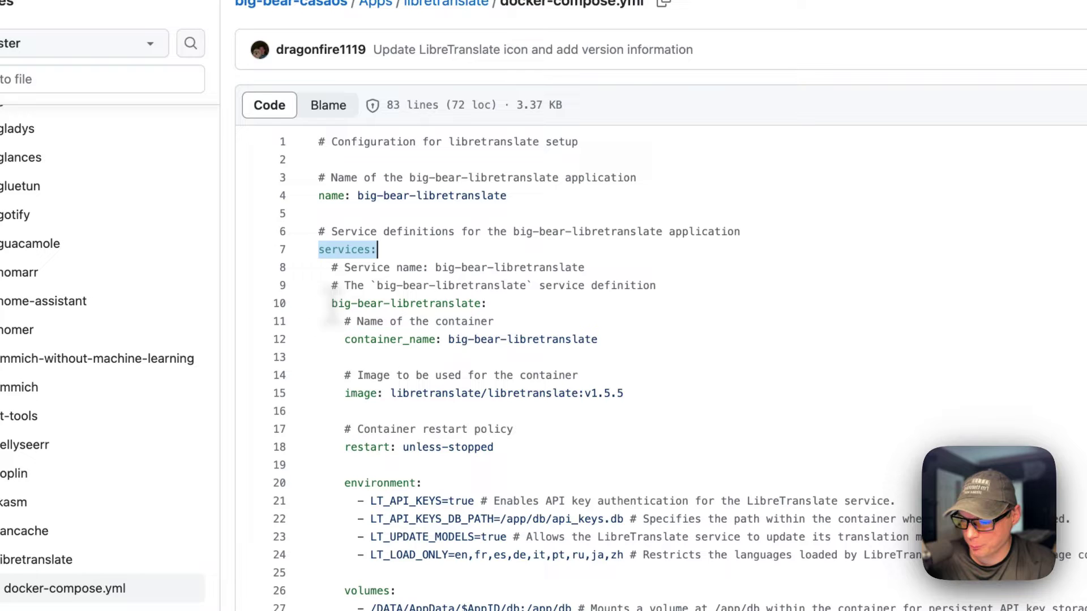
scroll(531, 306, down, 4)
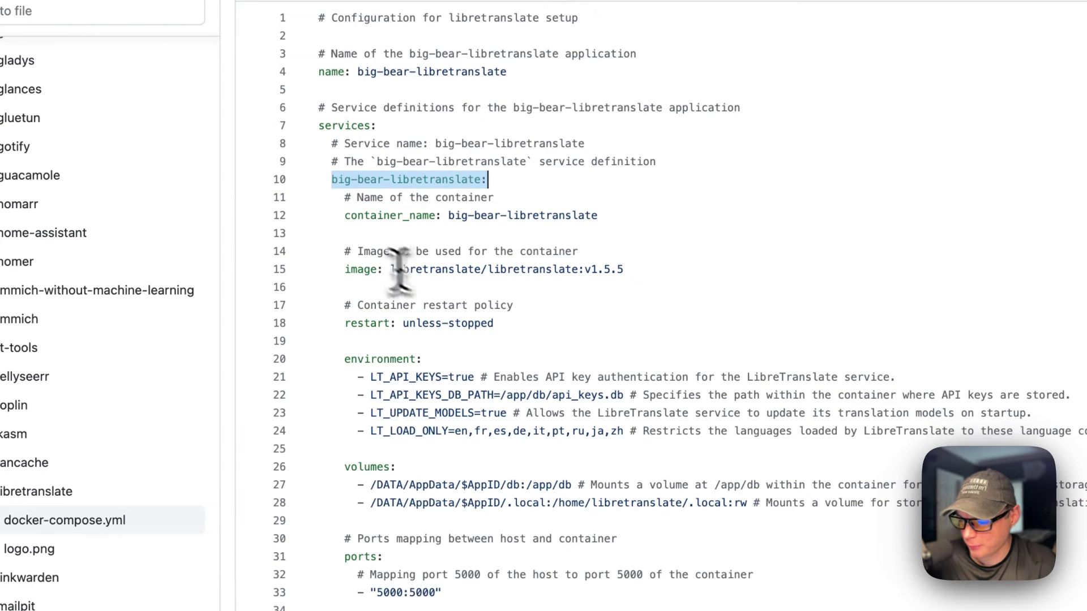
drag(347, 224, 671, 223)
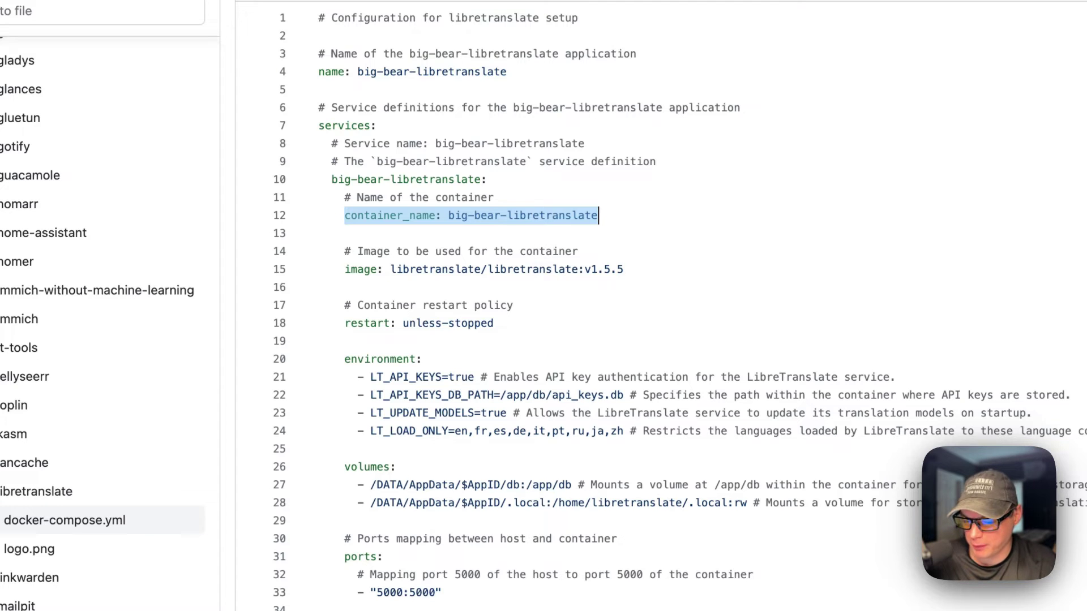
drag(344, 269, 623, 269)
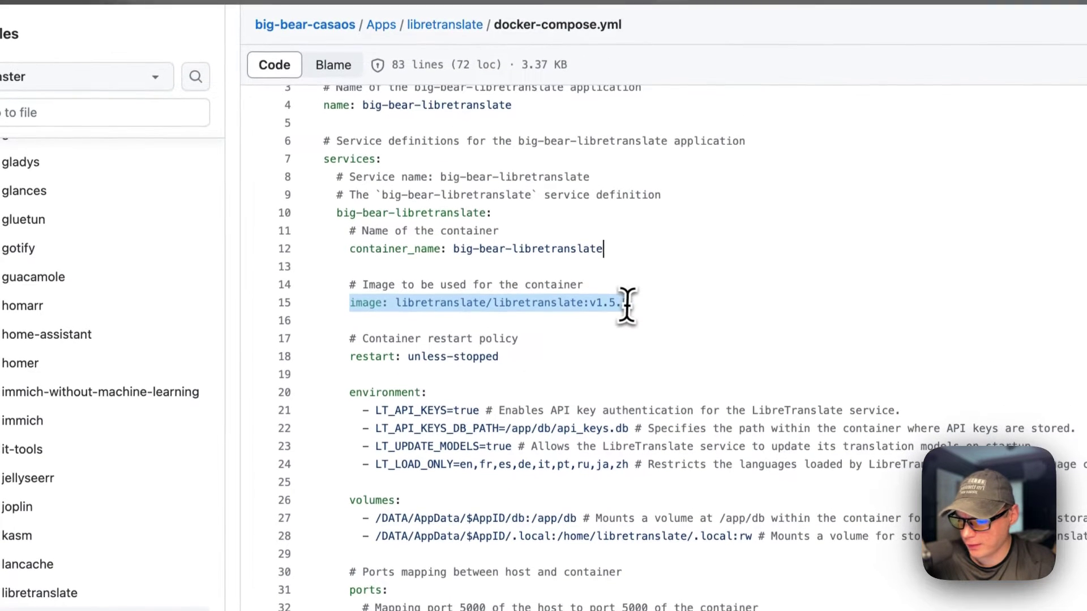
click(396, 306)
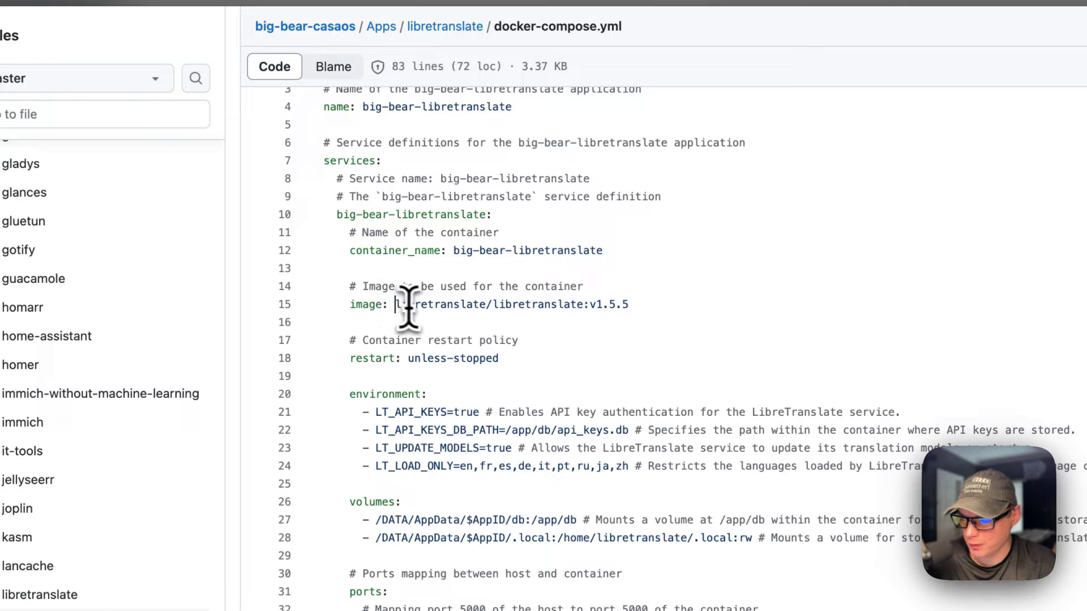
double_click(413, 305)
double_click(532, 306)
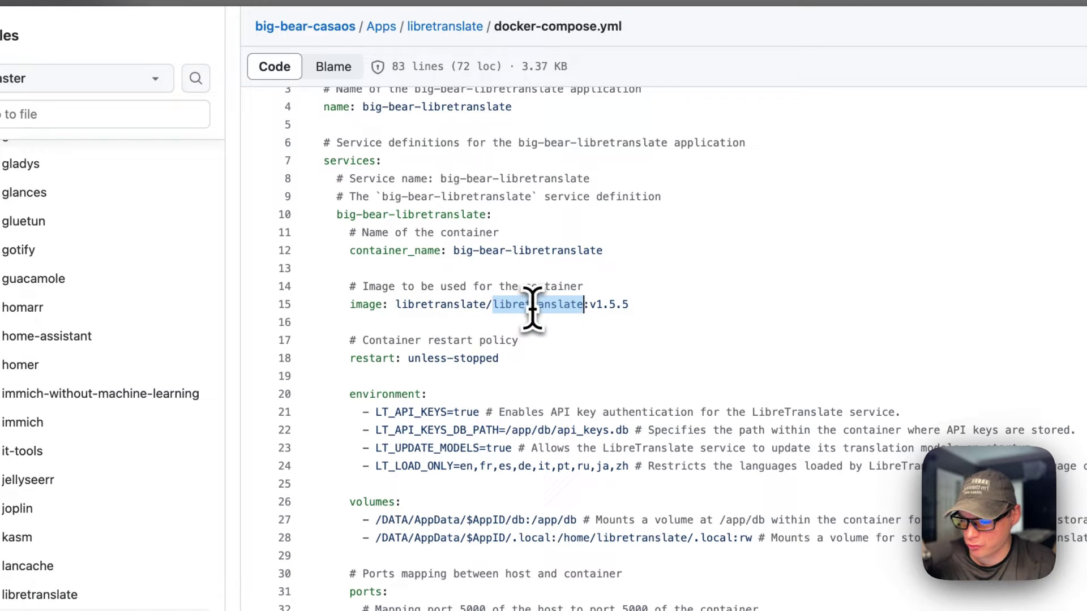
drag(397, 305, 529, 306)
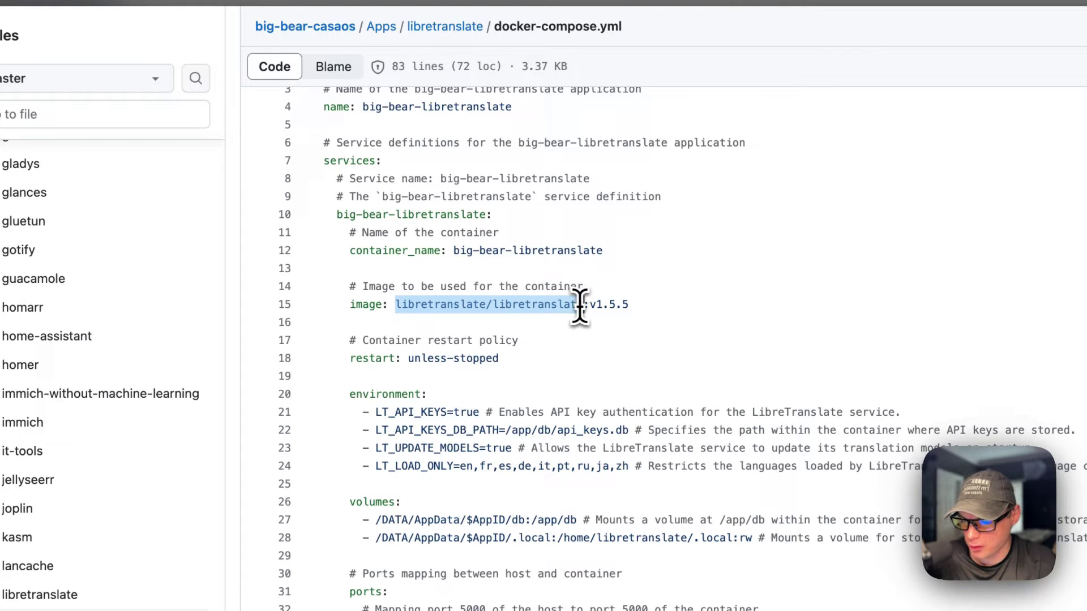
double_click(603, 305)
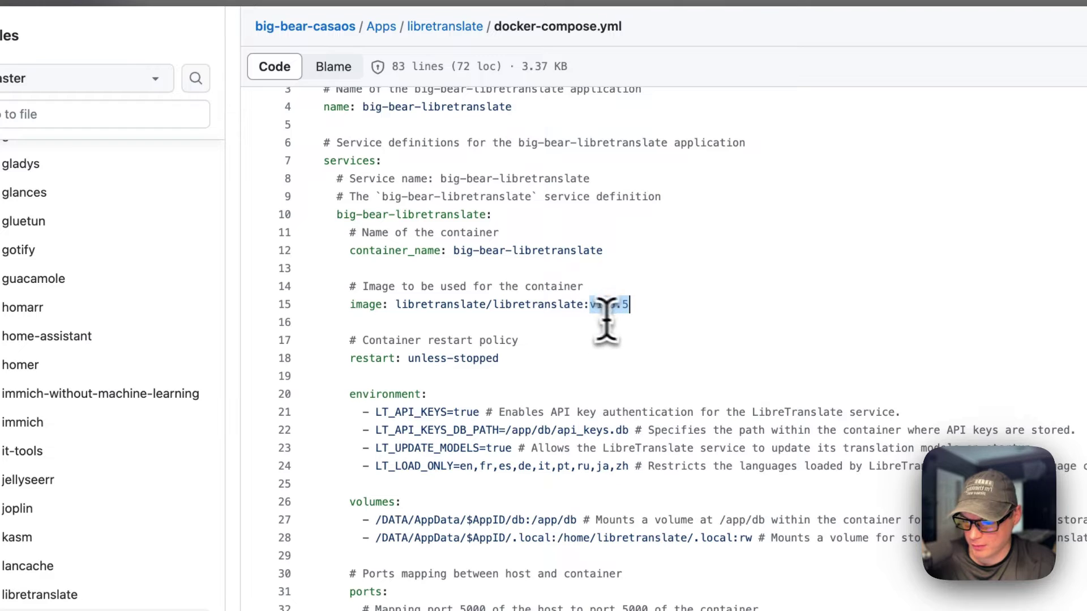
Highlight the restart policy and environment variables, including LT_LOAD_ONLY languages en,fr,es,de,it,pt,ru,ja,zh.
scroll(537, 319, down, 3)
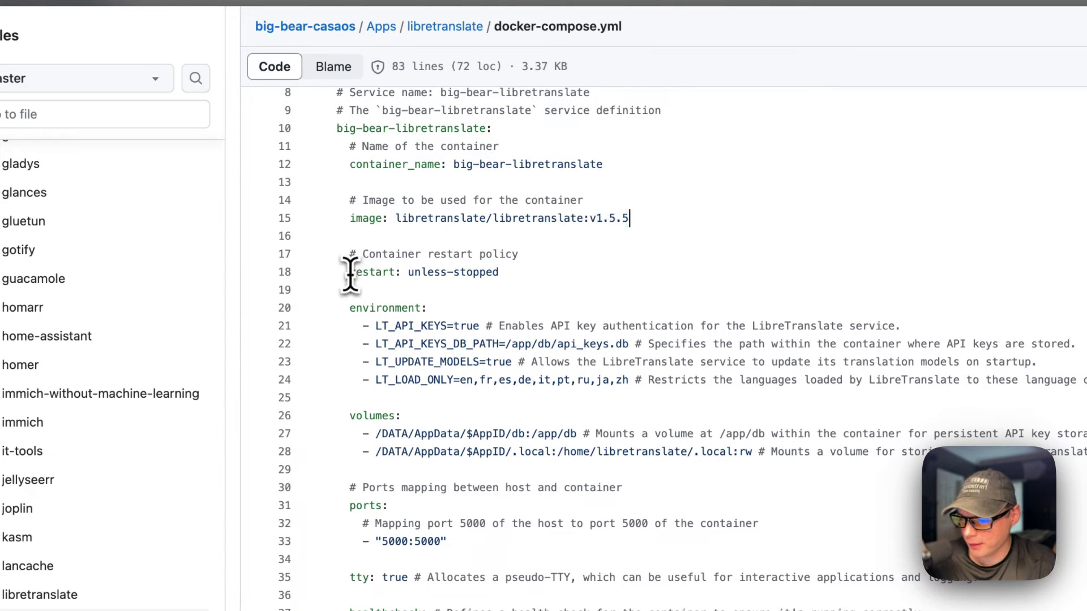
drag(349, 274, 547, 274)
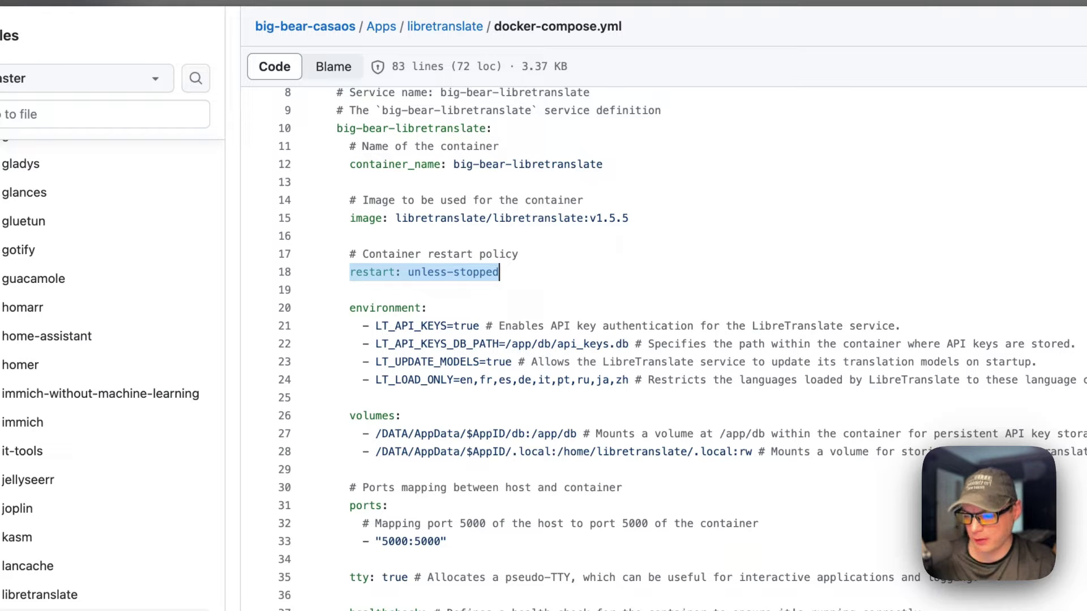
drag(349, 308, 712, 379)
double_click(378, 287)
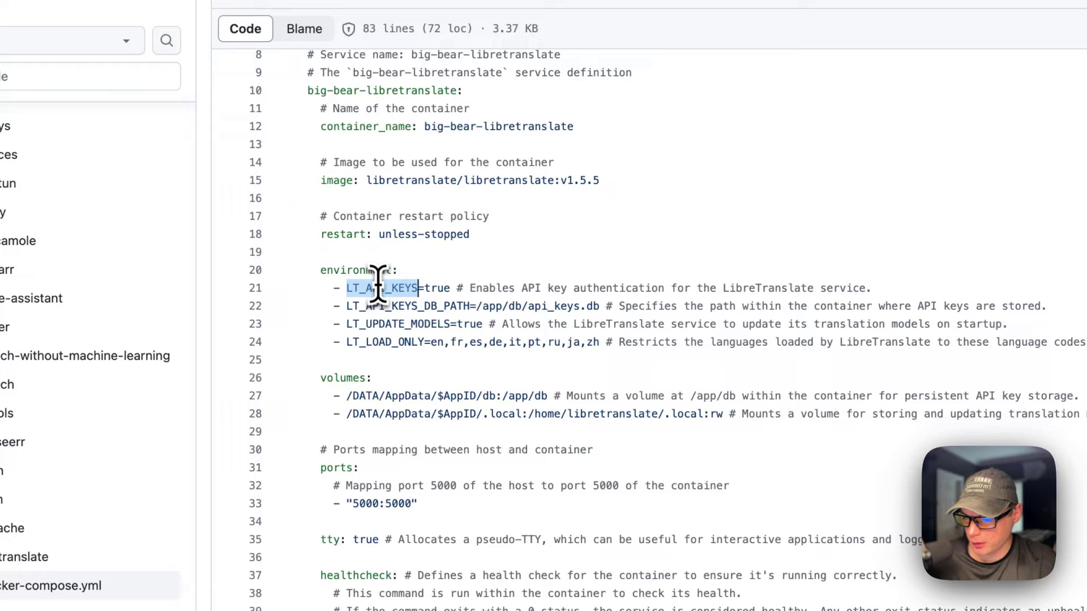
double_click(391, 307)
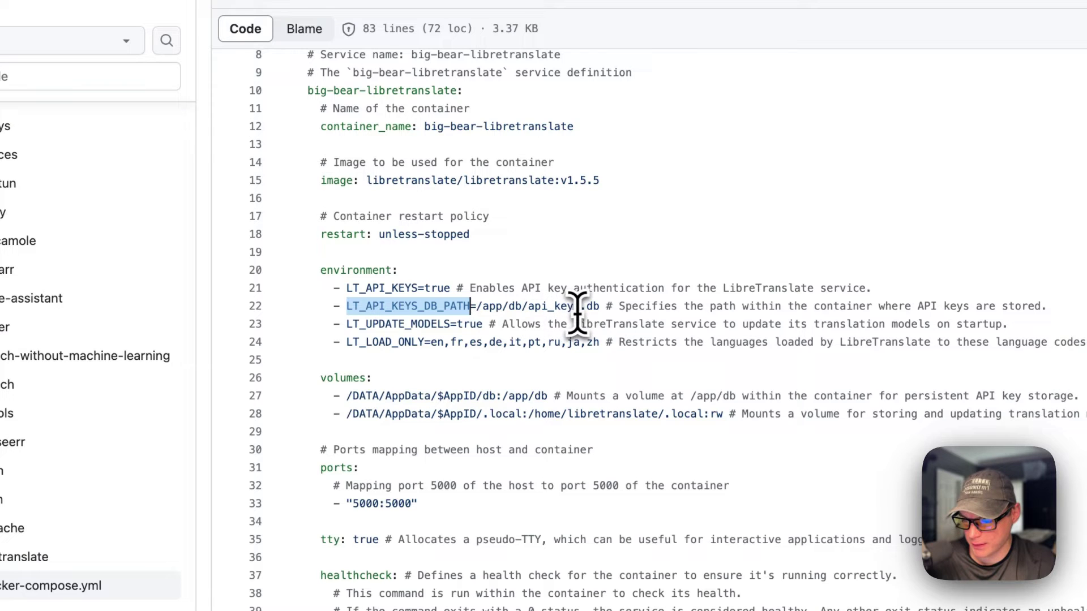
drag(477, 306, 594, 307)
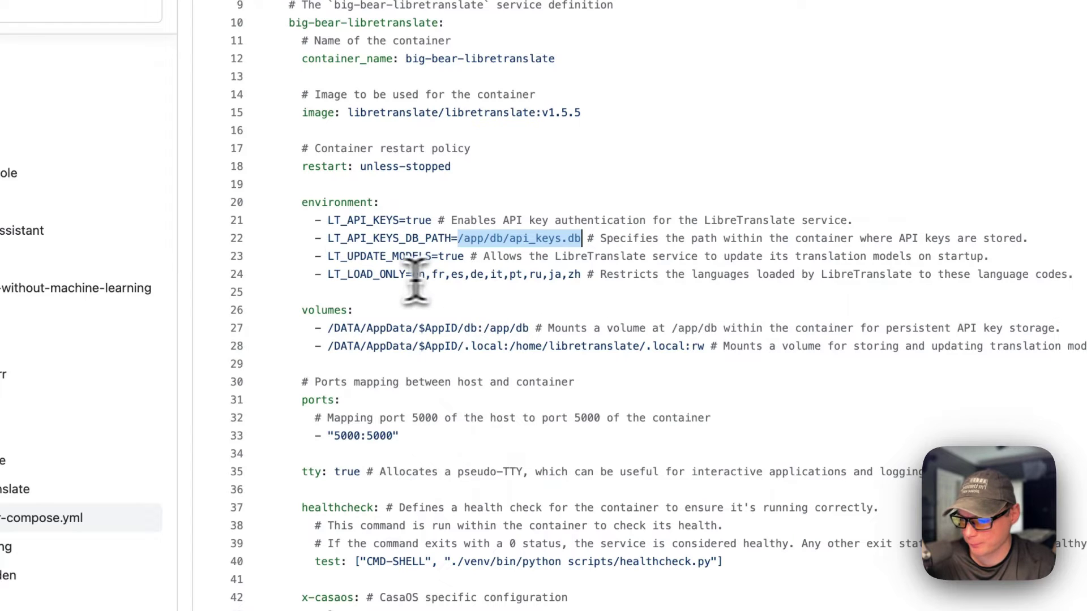
drag(328, 258, 427, 257)
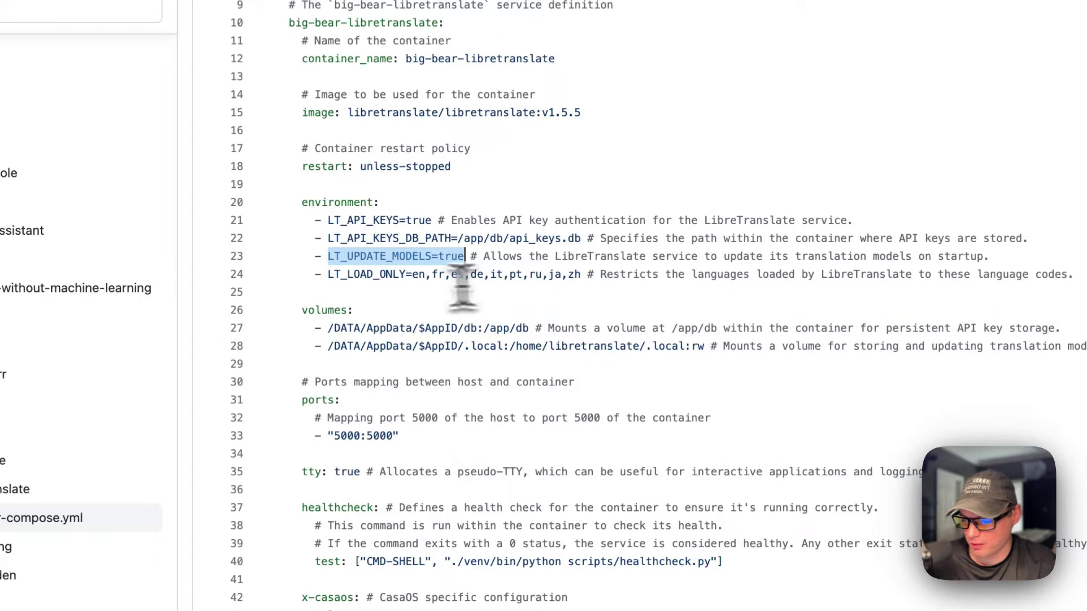
drag(328, 275, 863, 277)
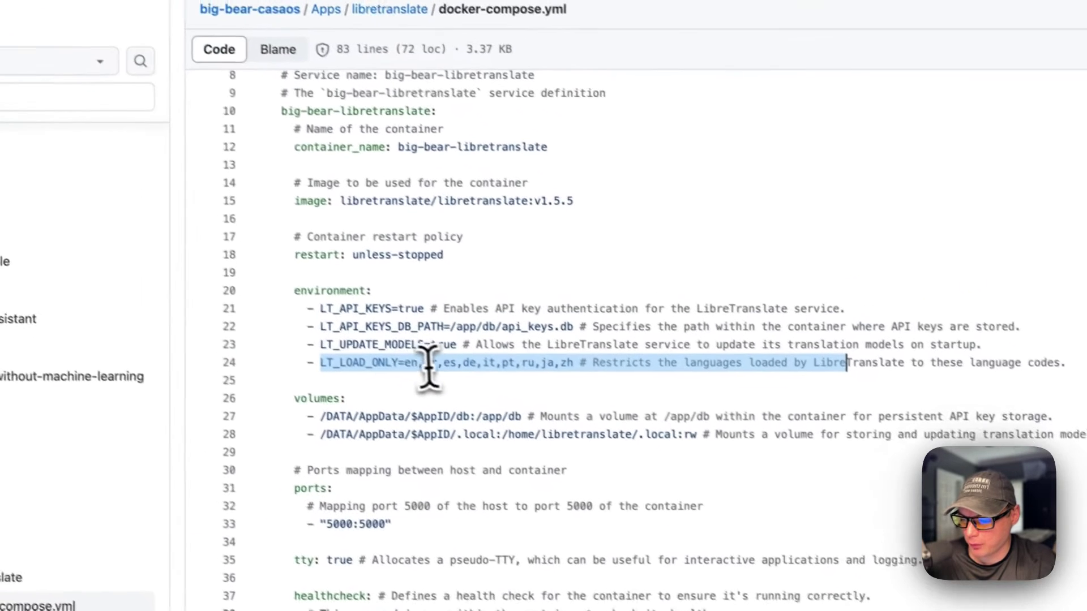
click(427, 378)
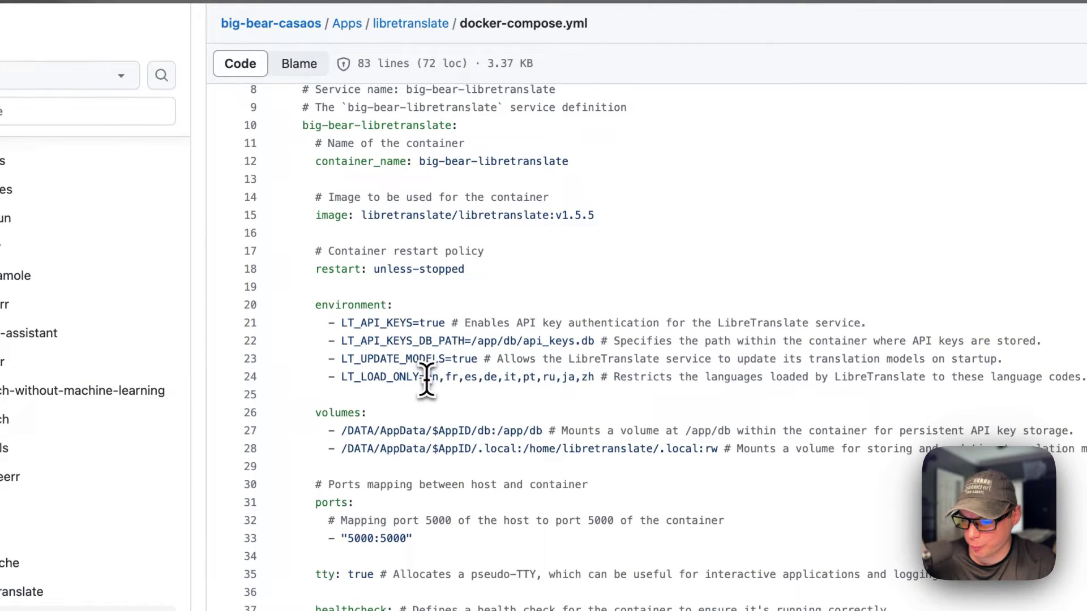
drag(427, 378, 594, 380)
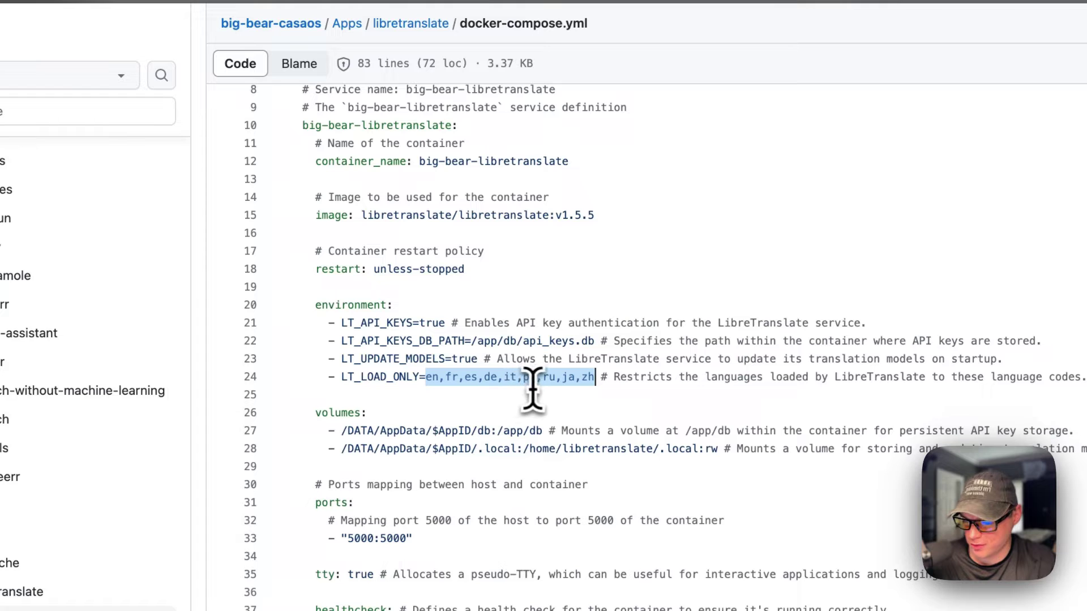
Highlight the volumes entries in the compose file.
scroll(519, 405, down, 5)
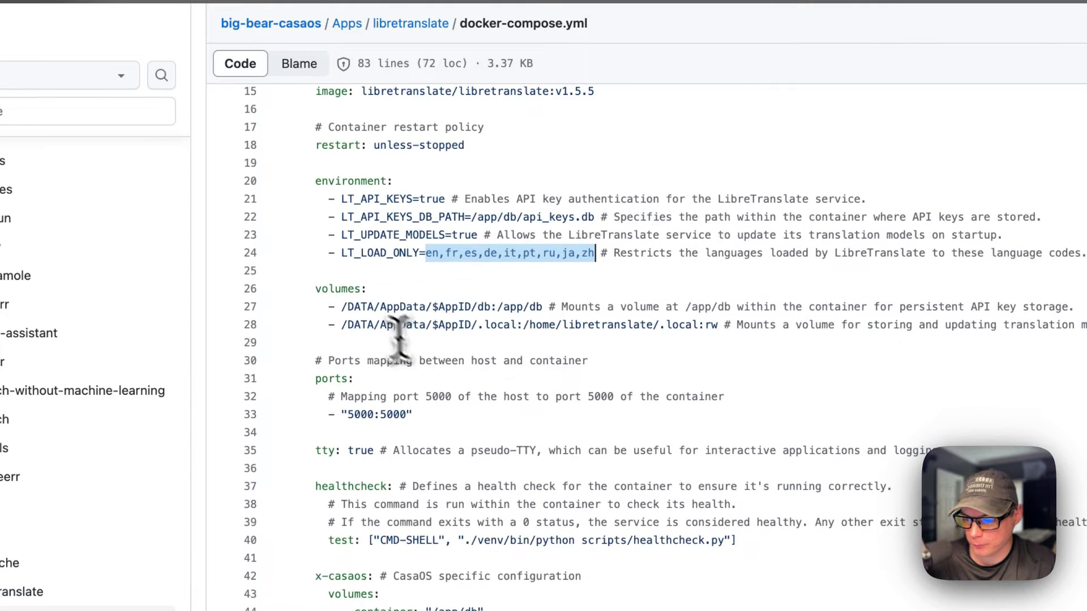
drag(315, 289, 645, 306)
drag(586, 291, 368, 322)
click(360, 306)
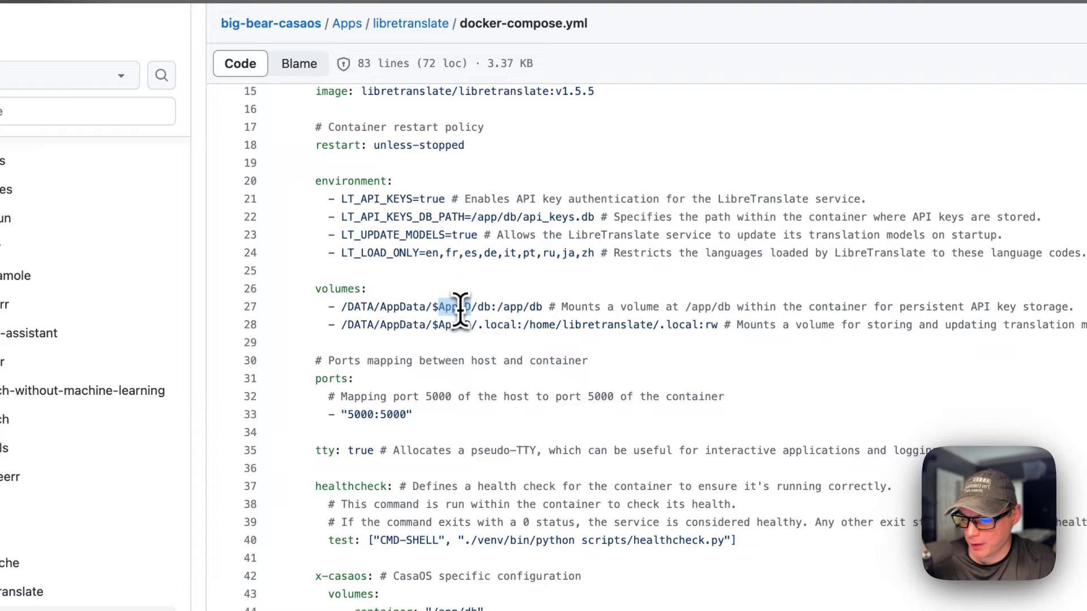
scroll(459, 308, up, 5)
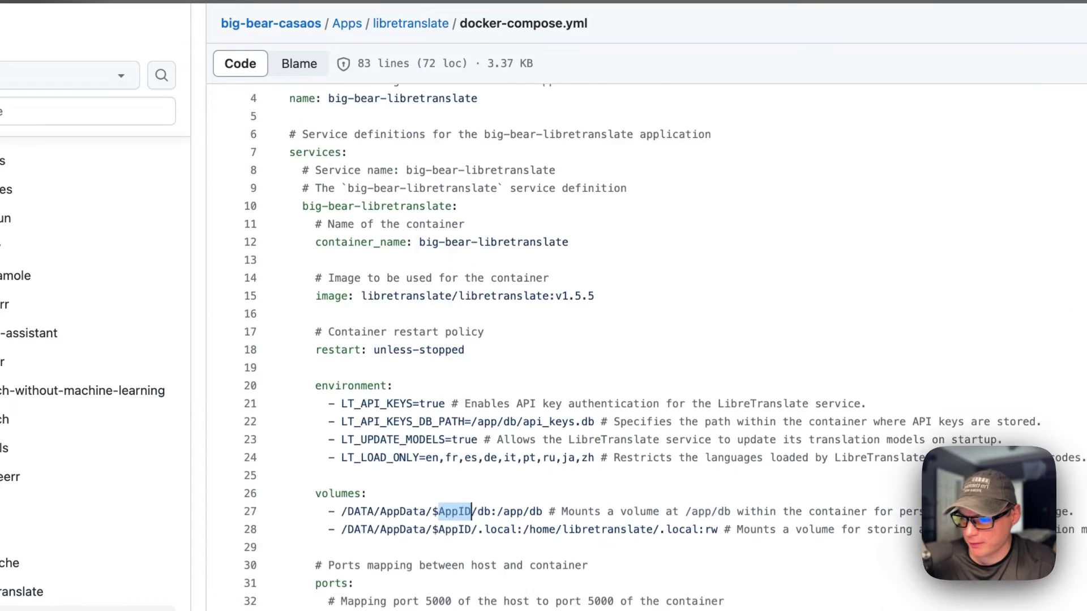
drag(300, 195, 481, 197)
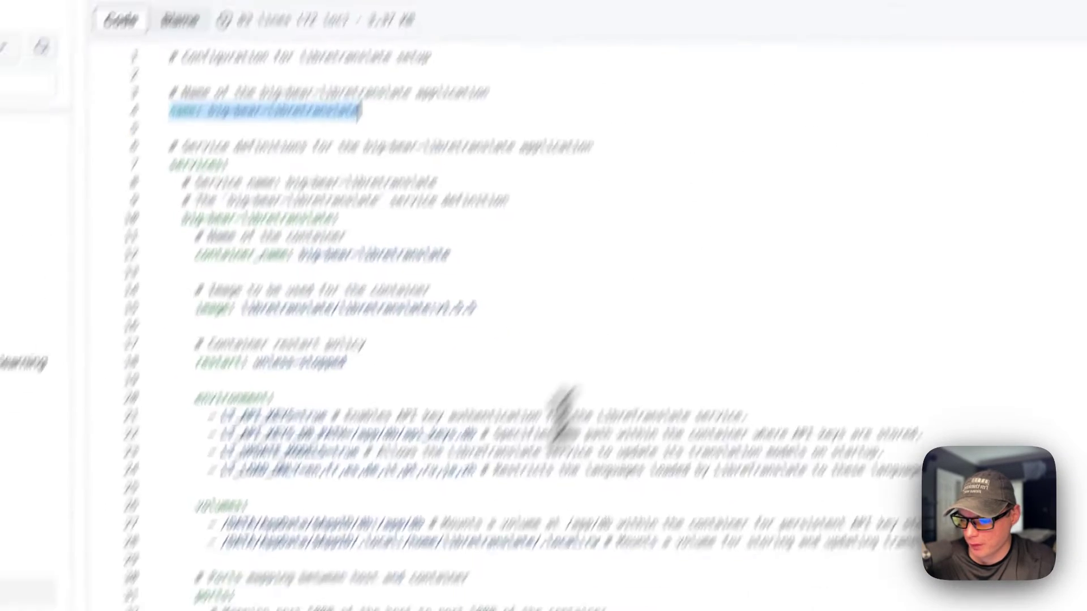
Highlight the volume host paths on lines 27–28 and container path /home/libretranslate/.local.
scroll(558, 413, down, 6)
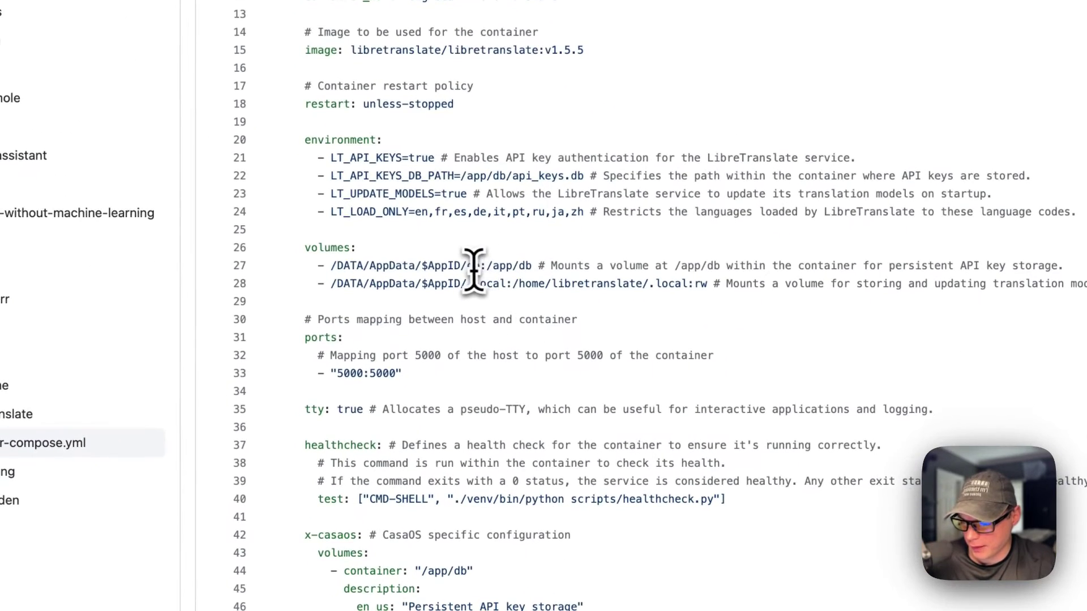
double_click(473, 266)
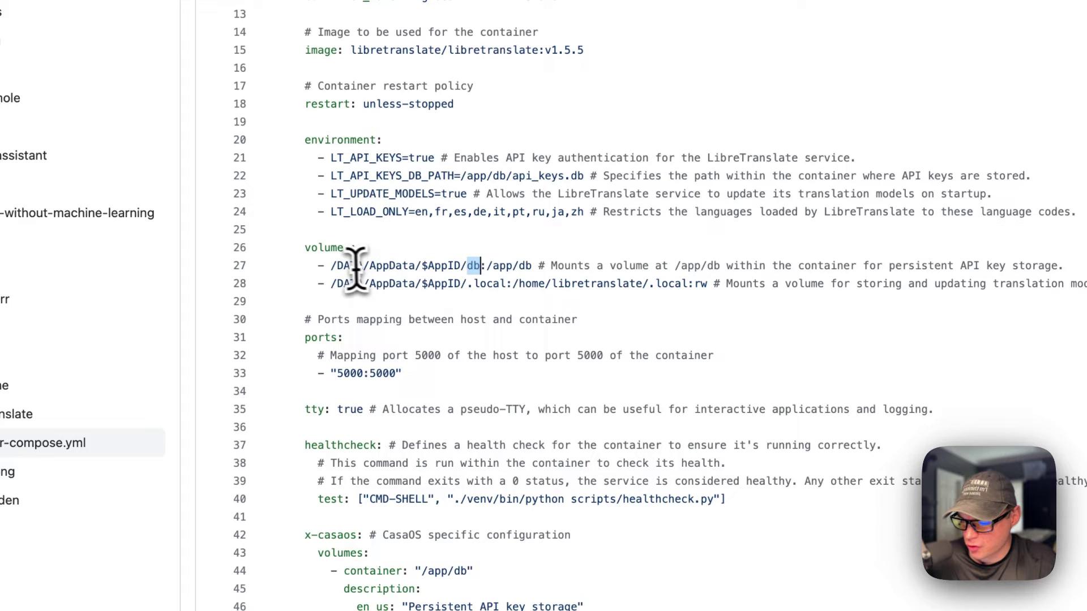
drag(331, 266, 552, 266)
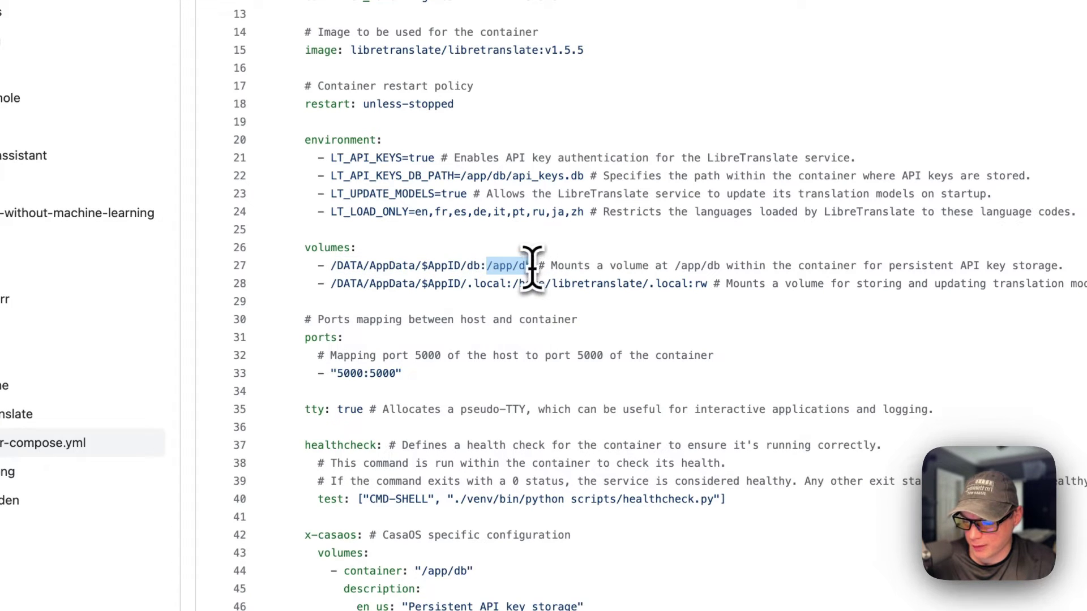
drag(333, 284, 425, 283)
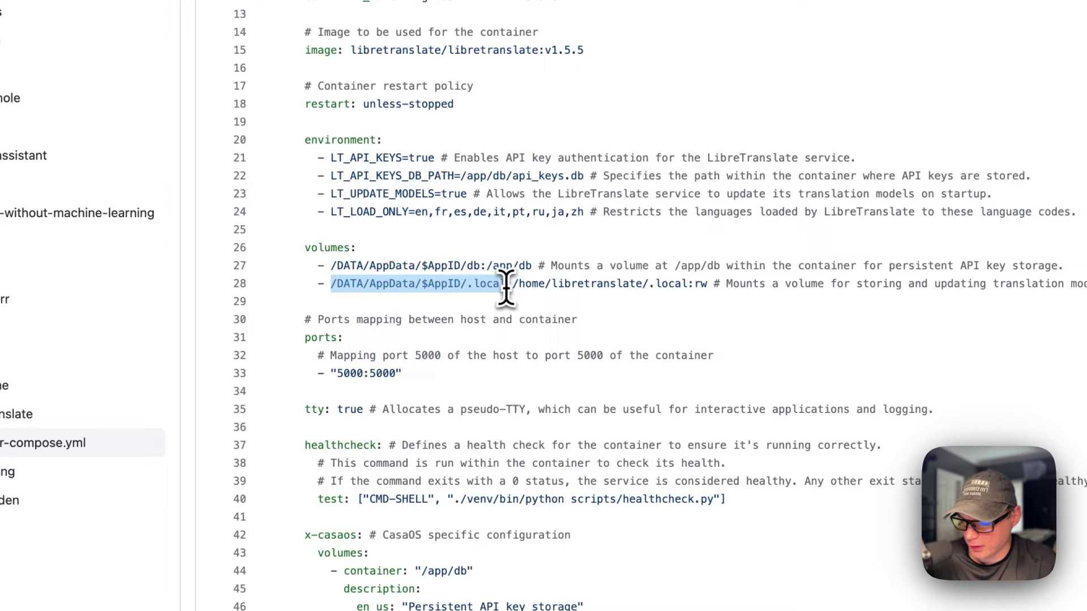
click(344, 283)
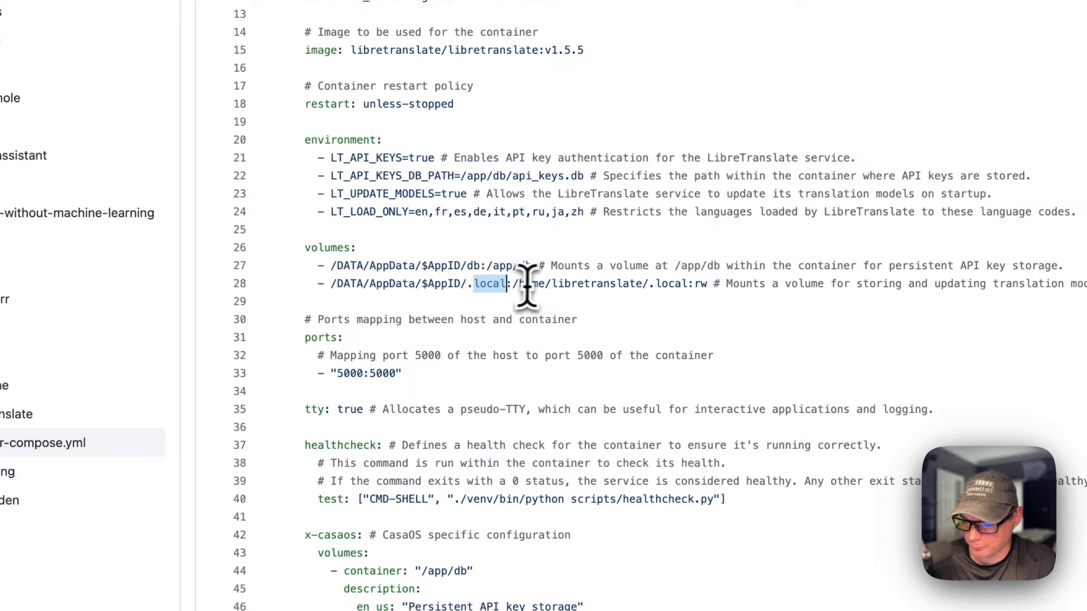
drag(513, 284, 614, 283)
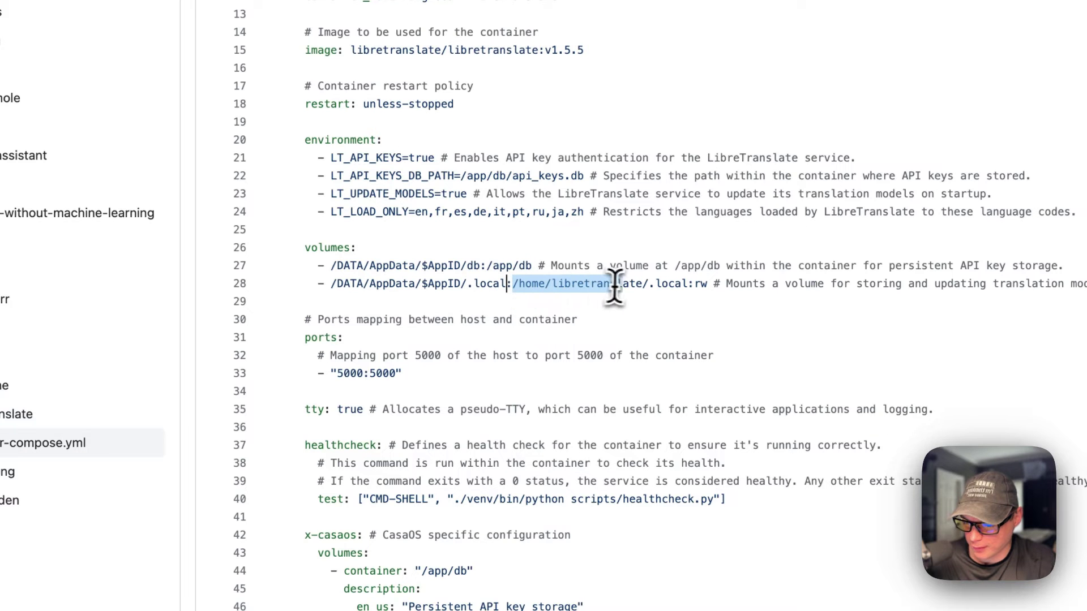
click(700, 285)
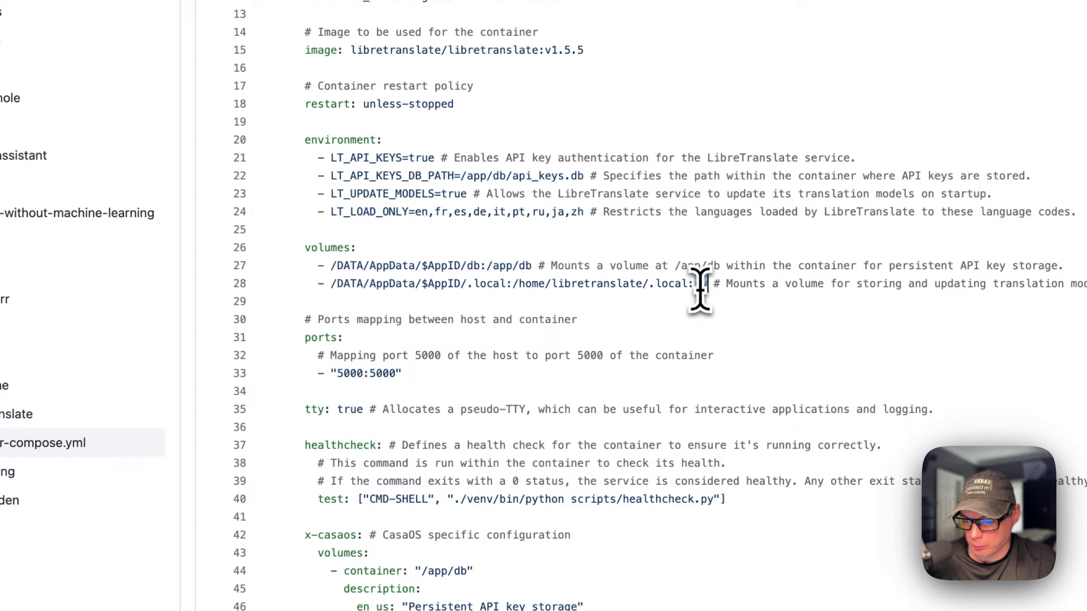
text(rw)
Highlight the ports mapping 5000:5000 and its container port.
scroll(700, 284, down, 3)
drag(309, 212, 431, 238)
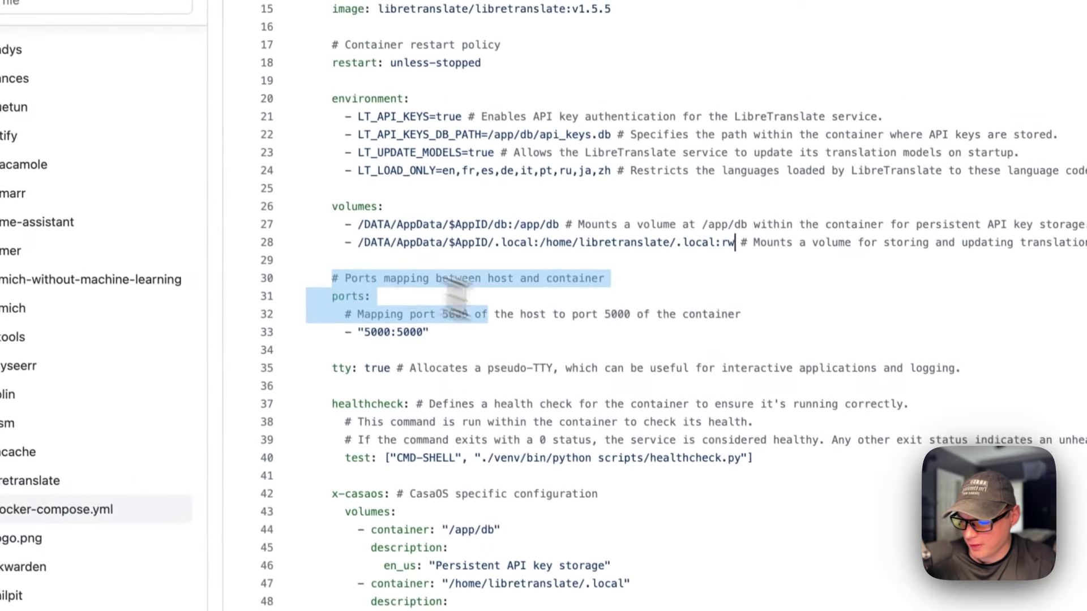
drag(455, 291, 481, 335)
drag(391, 332, 371, 335)
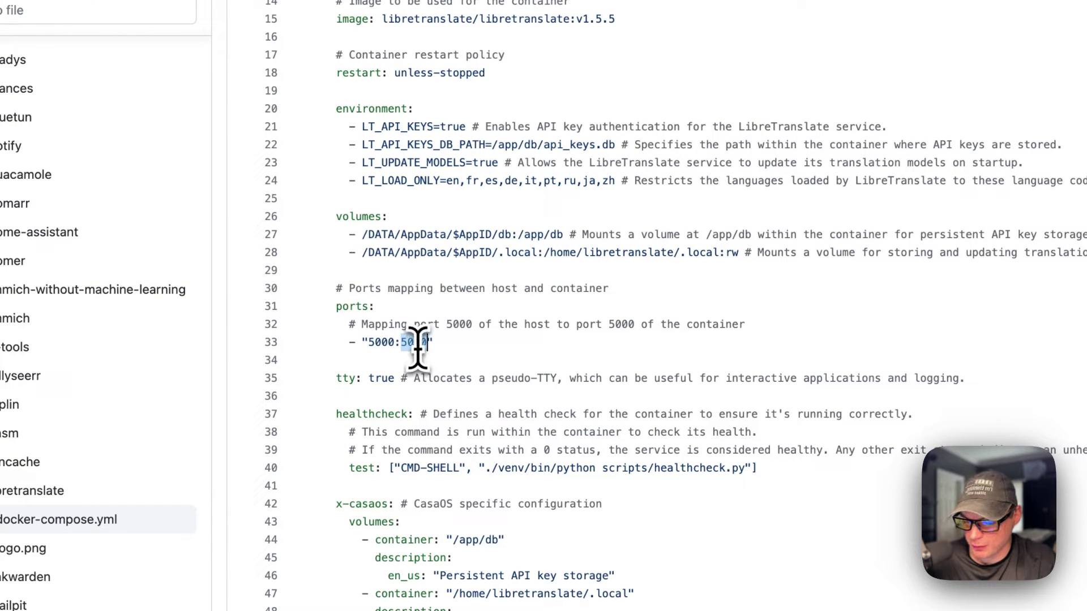
drag(405, 351, 400, 346)
scroll(417, 347, down, 4)
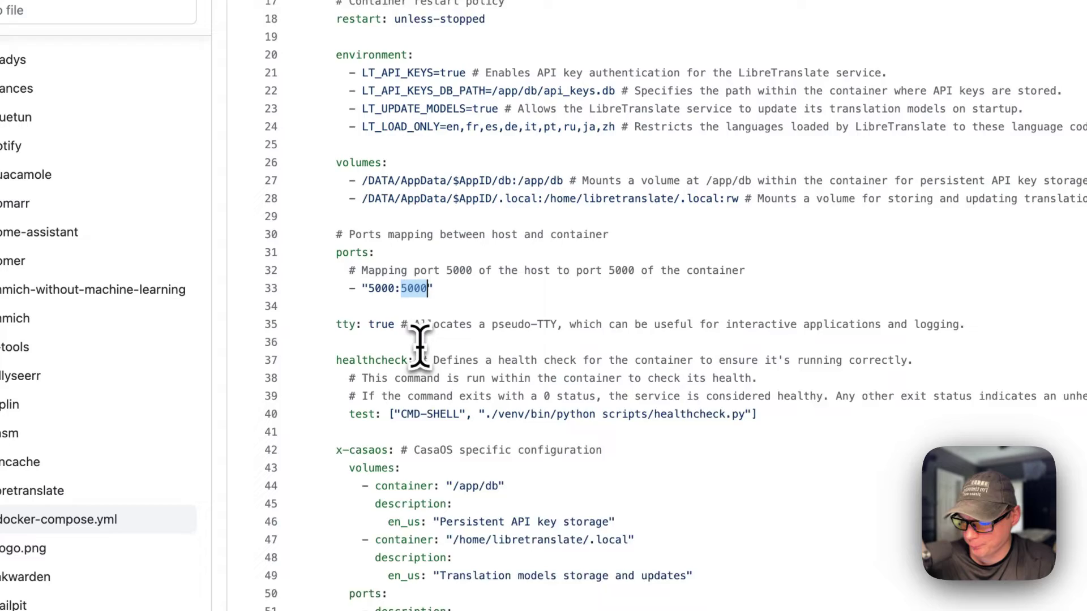
Mark the tty: true setting, the healthcheck block, and the x-casaos volumes and ports block.
drag(340, 250, 962, 249)
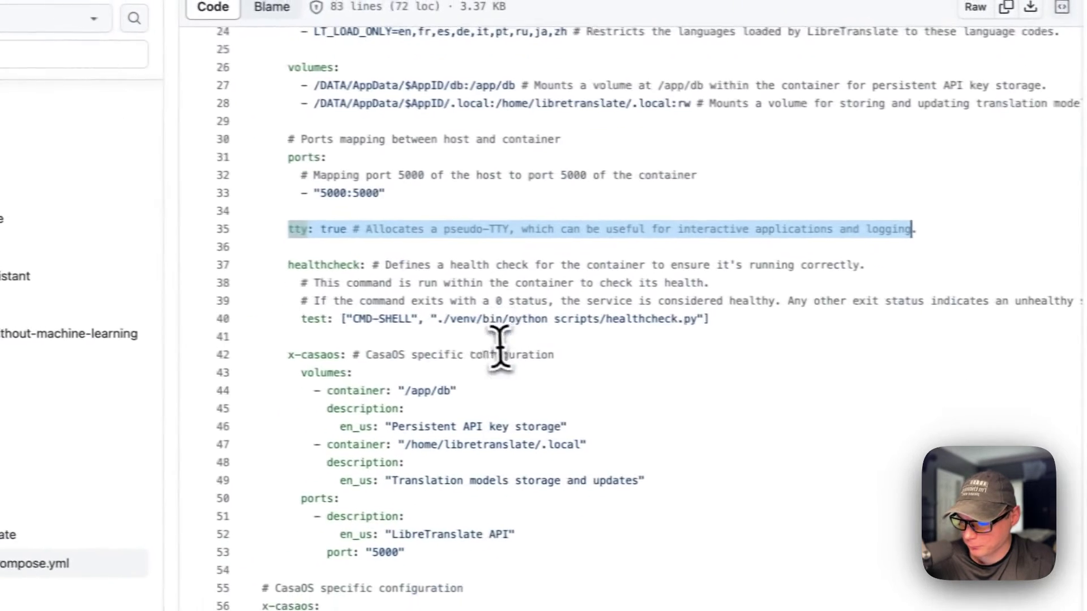
mouse_move(132, 319)
mouse_down()
mouse_move(510, 338)
mouse_move(592, 371)
mouse_up()
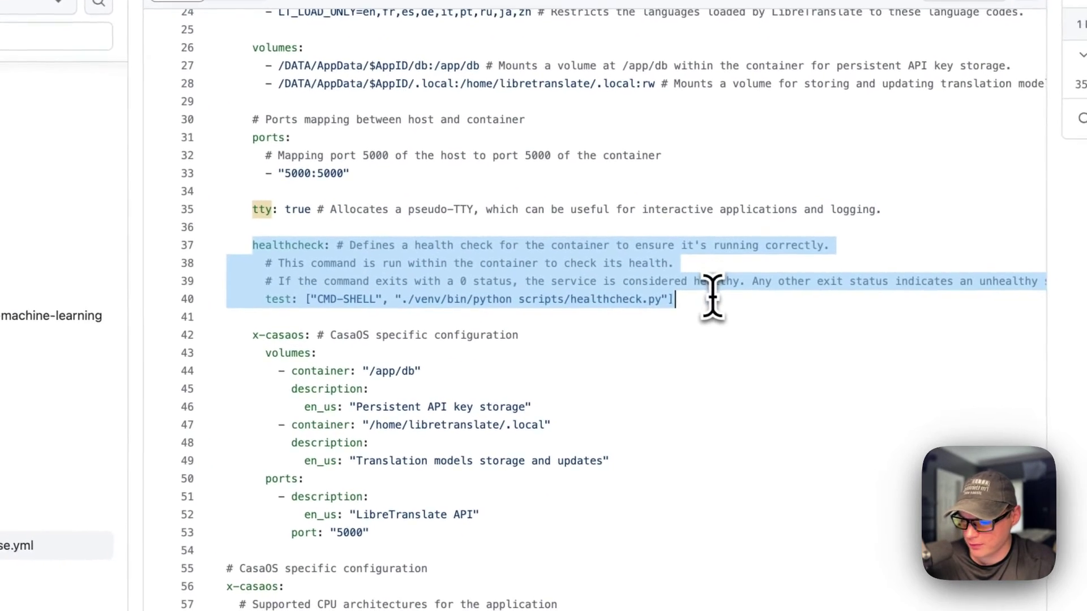
drag(261, 338, 388, 487)
drag(543, 339, 545, 412)
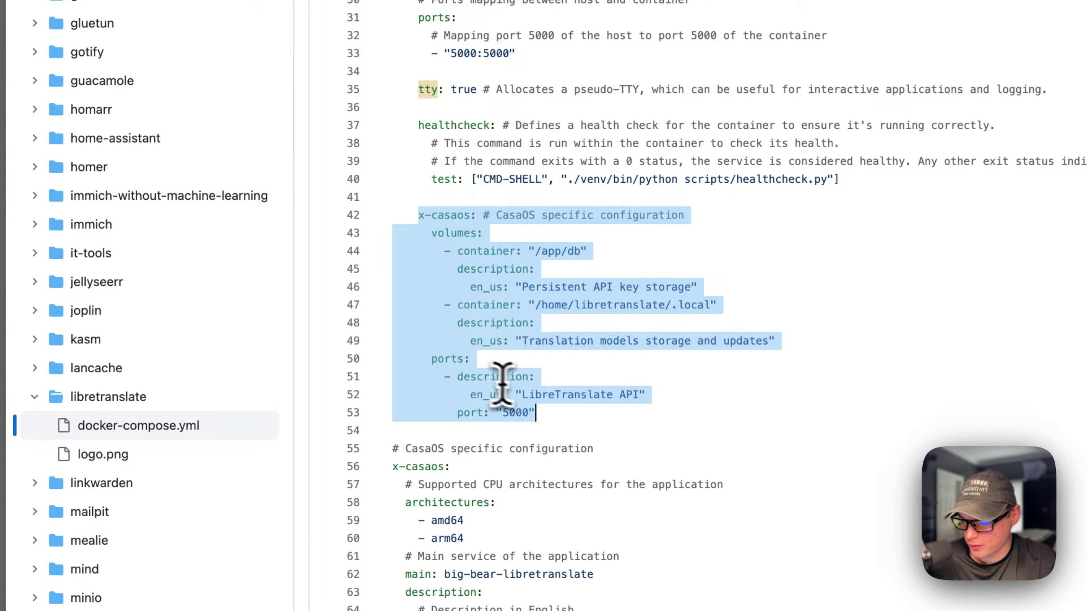
scroll(509, 379, down, 5)
drag(394, 177, 480, 475)
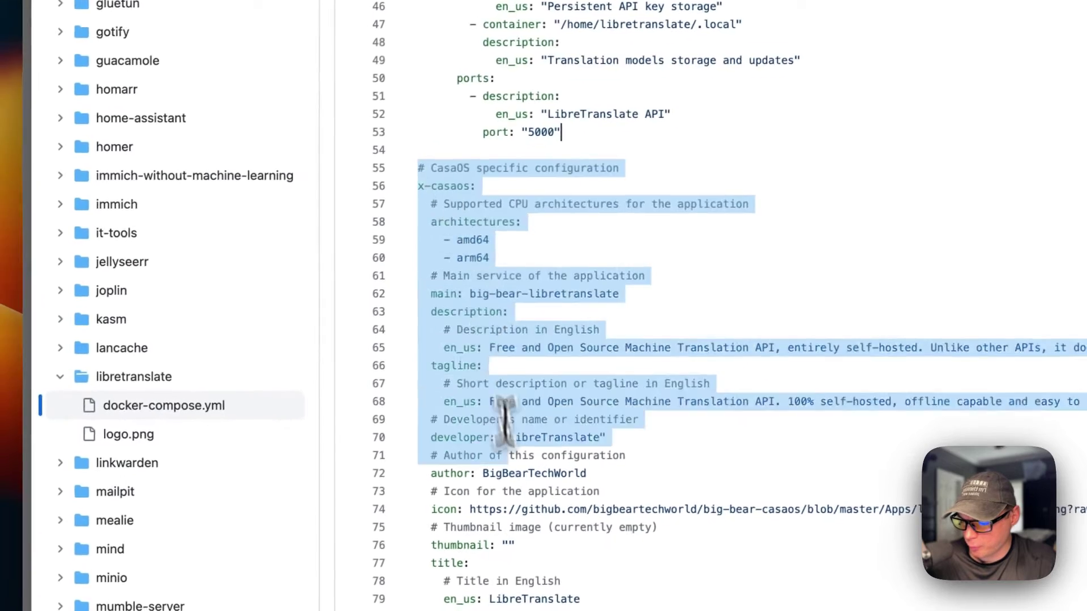
drag(504, 421, 485, 485)
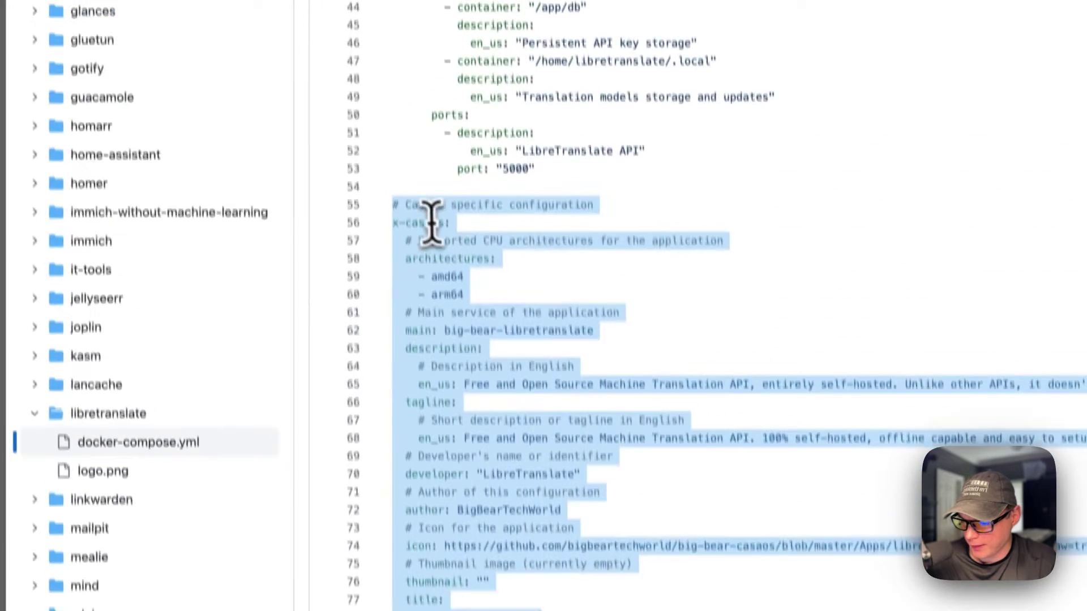
click(405, 258)
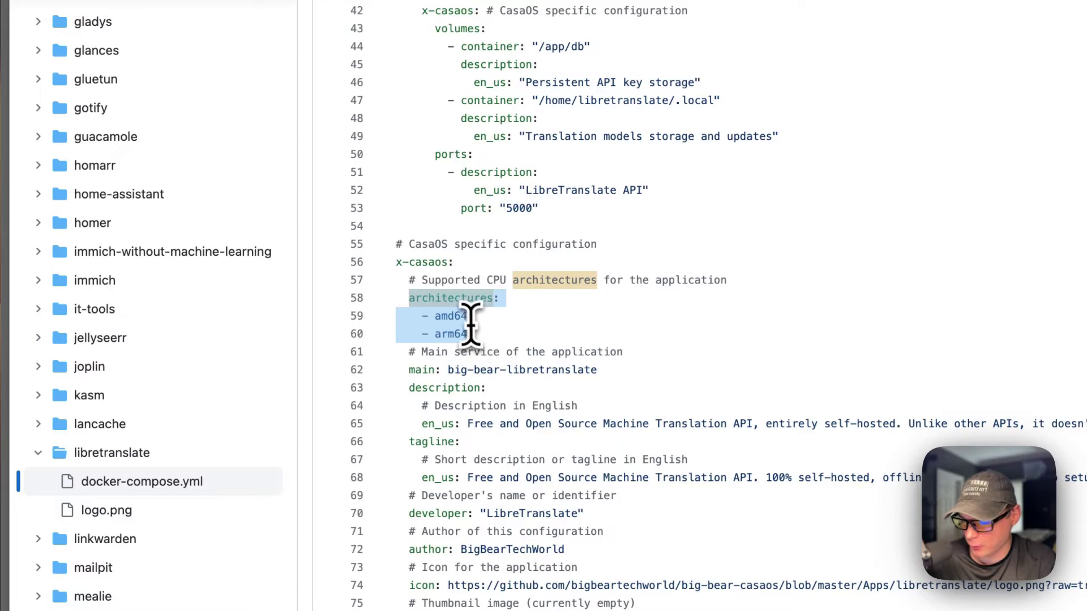
scroll(457, 334, up, 12)
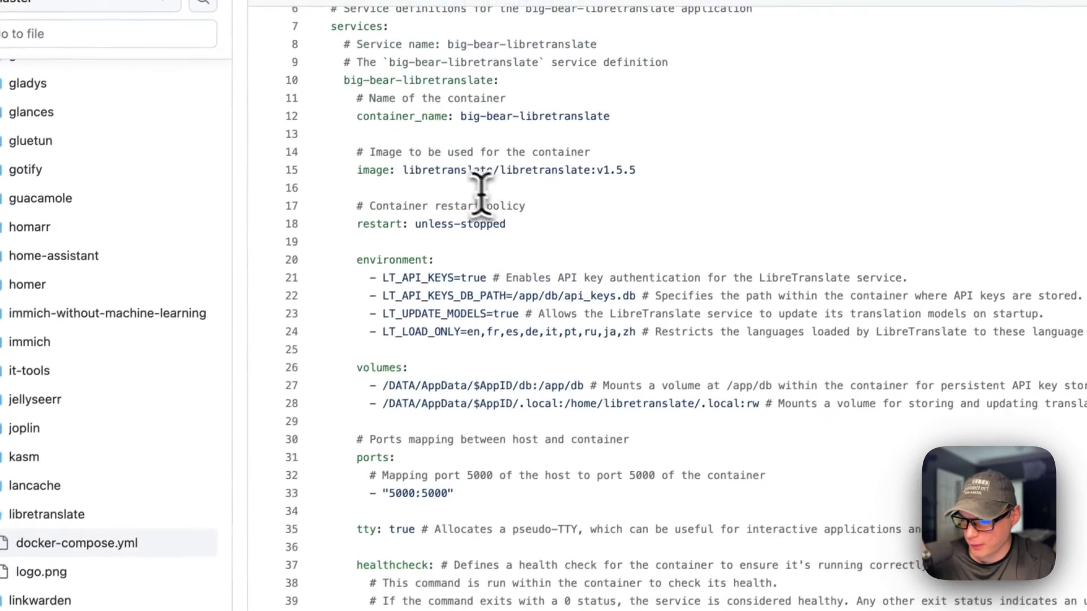
drag(403, 174, 648, 175)
scroll(597, 180, down, 10)
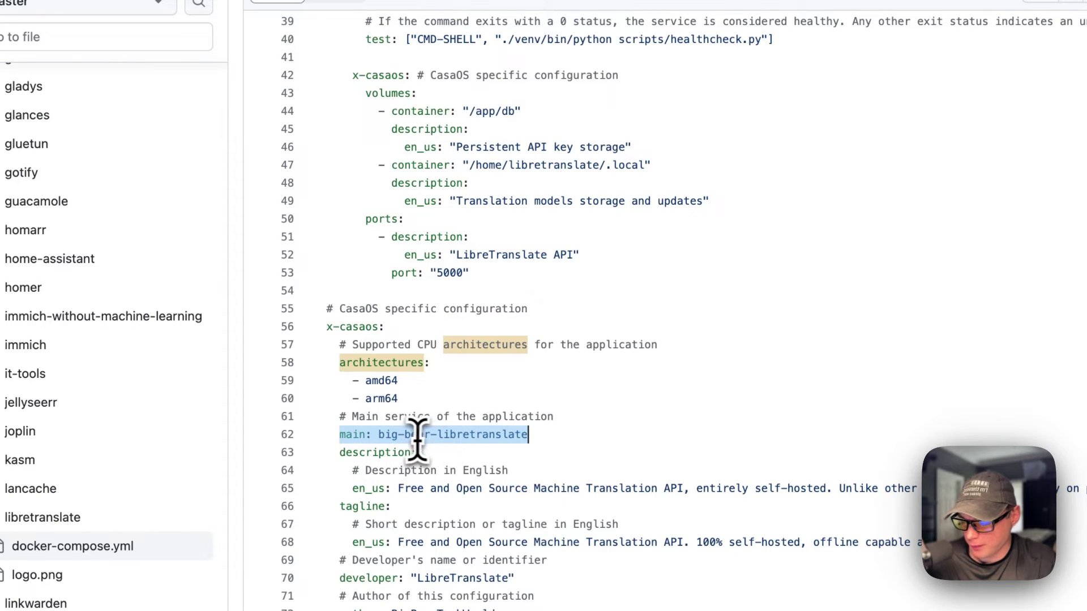
scroll(437, 425, up, 15)
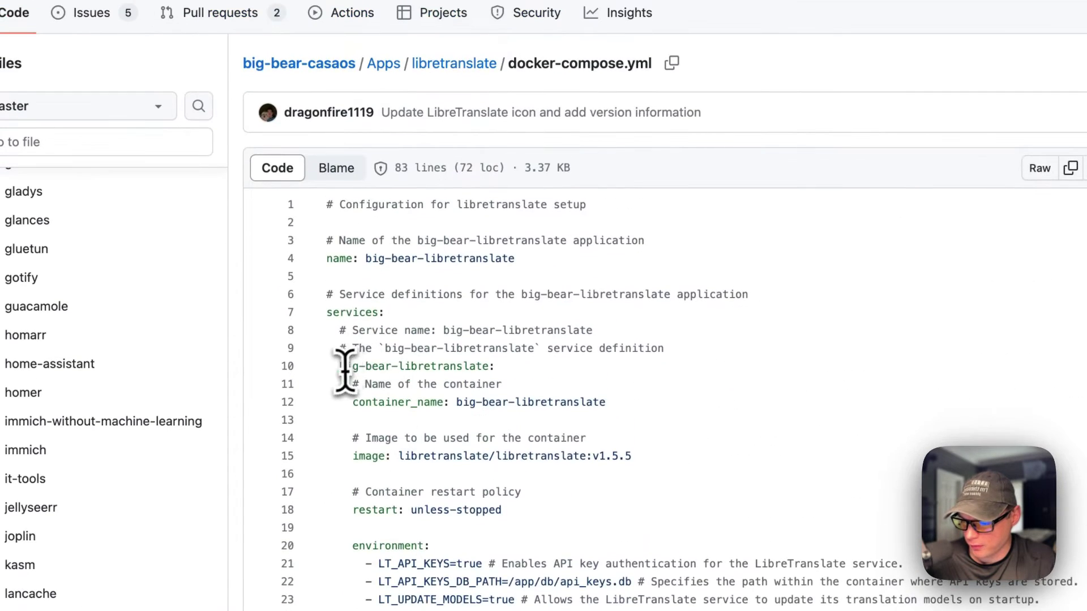
drag(347, 367, 915, 370)
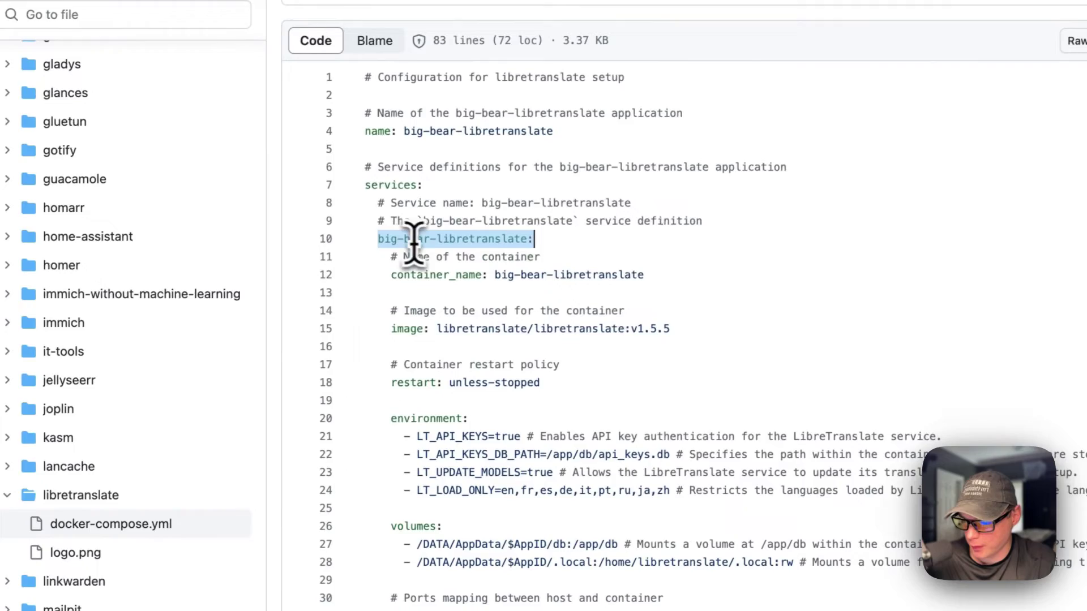
scroll(460, 315, down, 15)
click(459, 229)
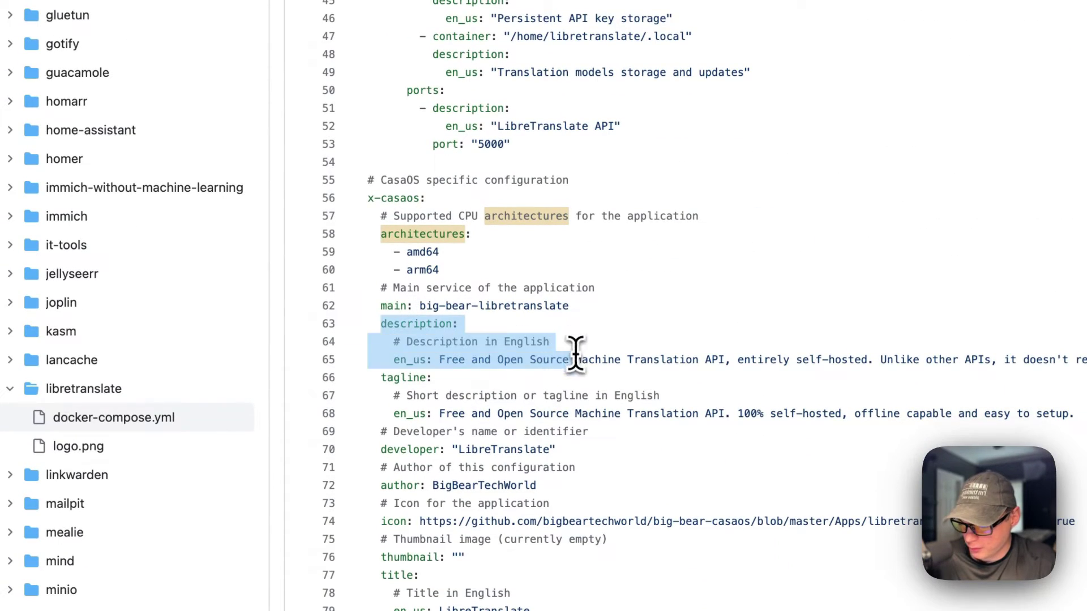
click(409, 378)
click(396, 449)
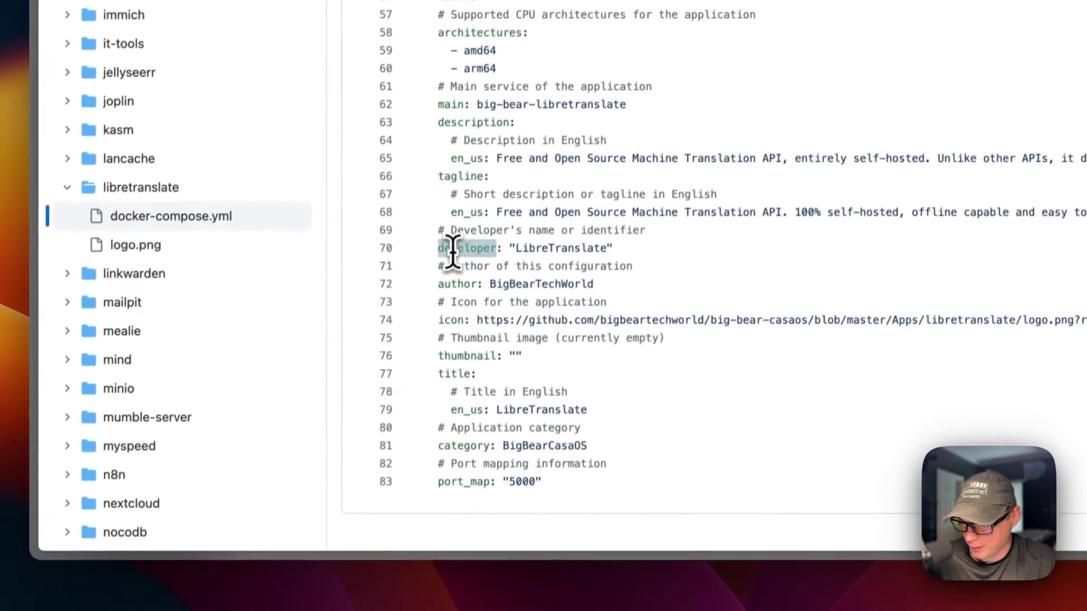
click(455, 273)
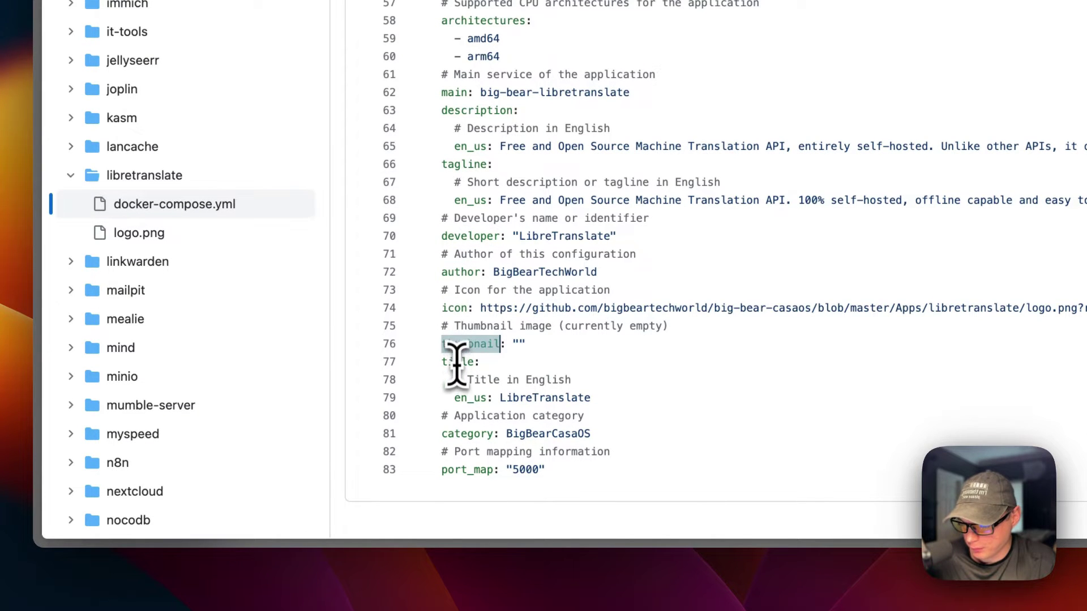
click(466, 435)
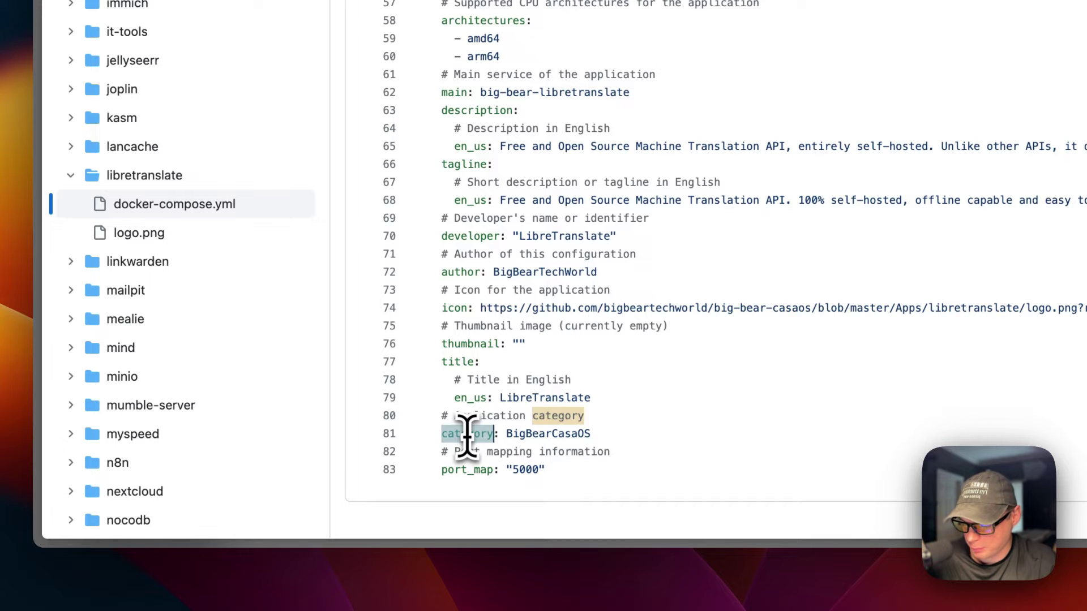
click(459, 470)
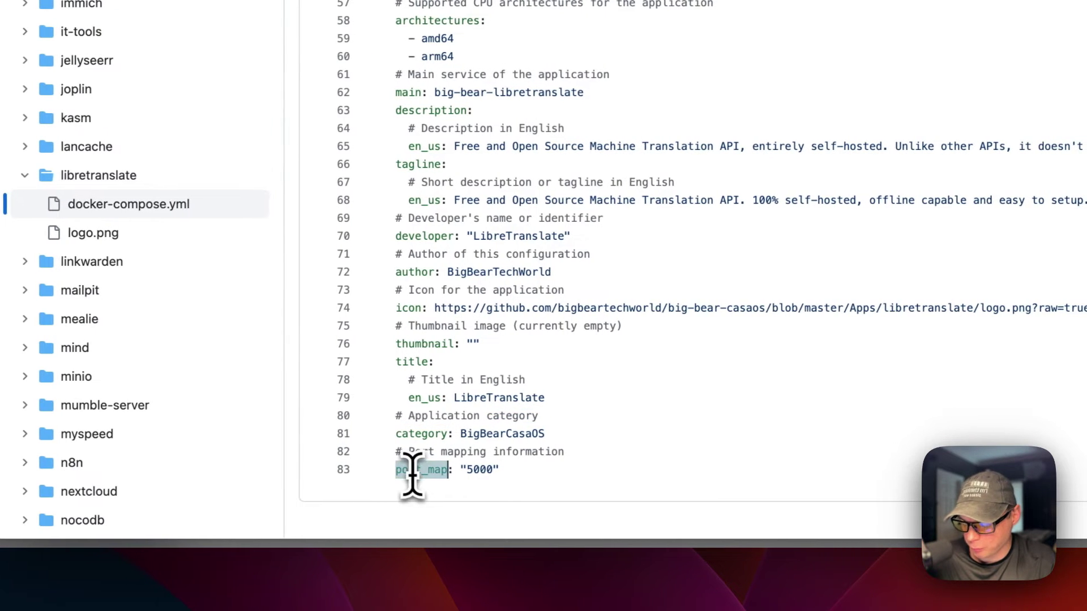
scroll(538, 296, up, 15)
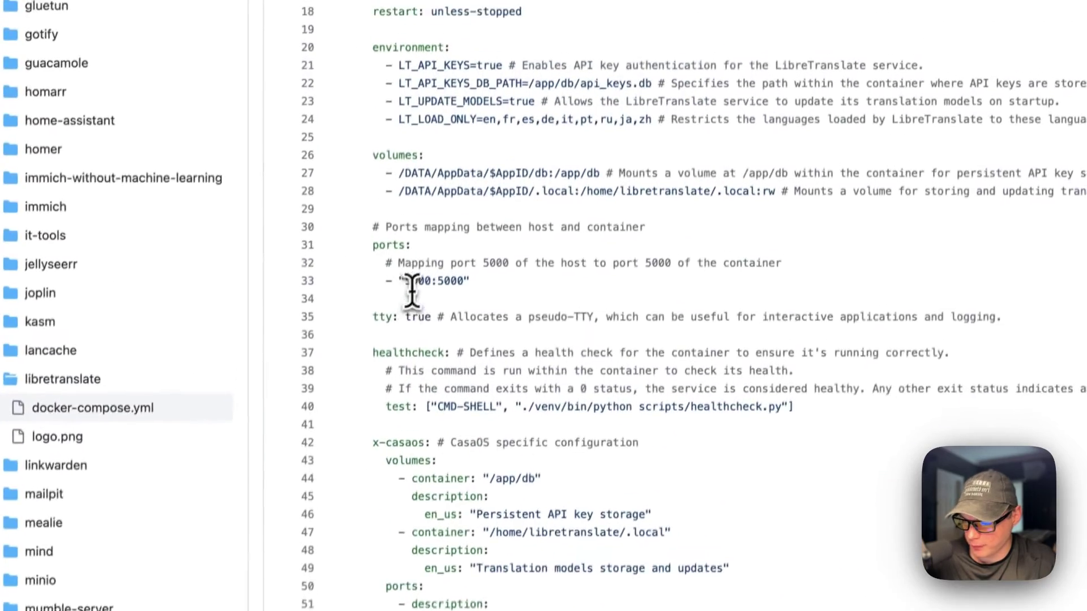
double_click(413, 282)
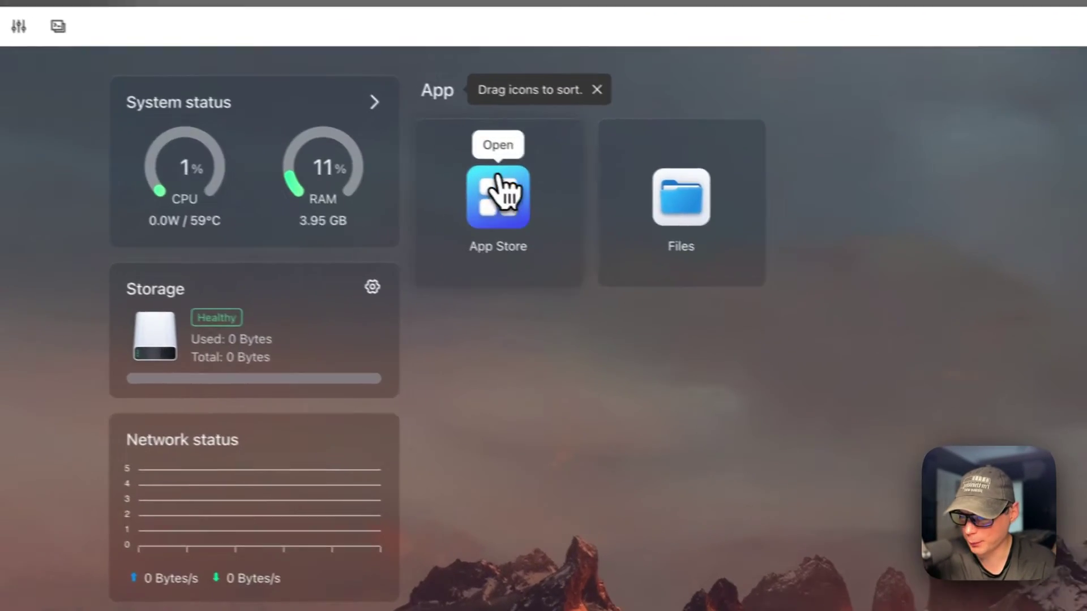
Search the App Store for 'libre', install LibreTranslate in the background, and reload the dashboard.
click(498, 180)
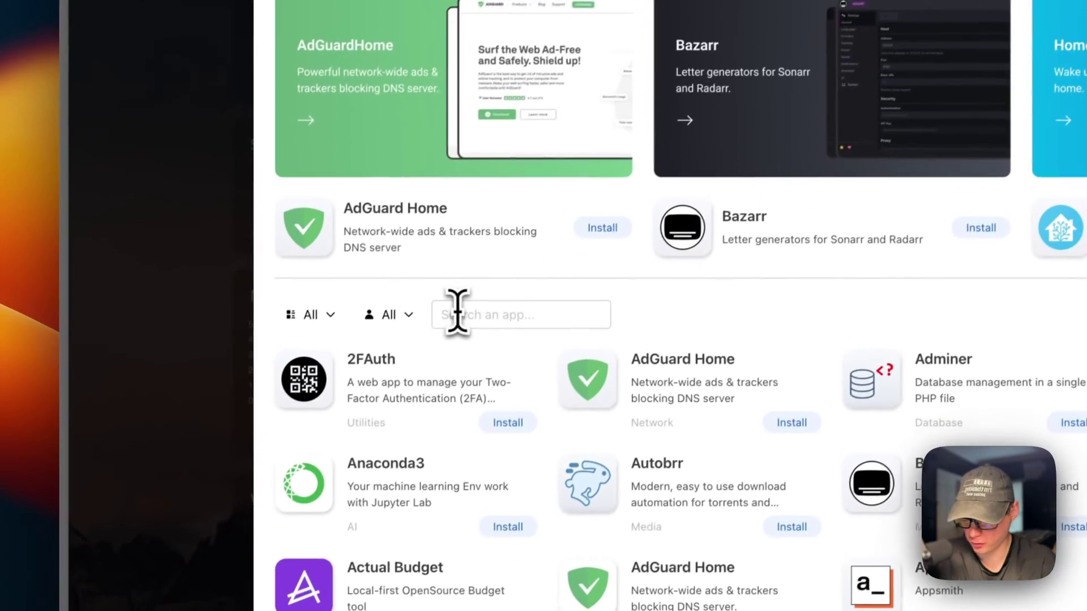
click(457, 315)
text(libre)
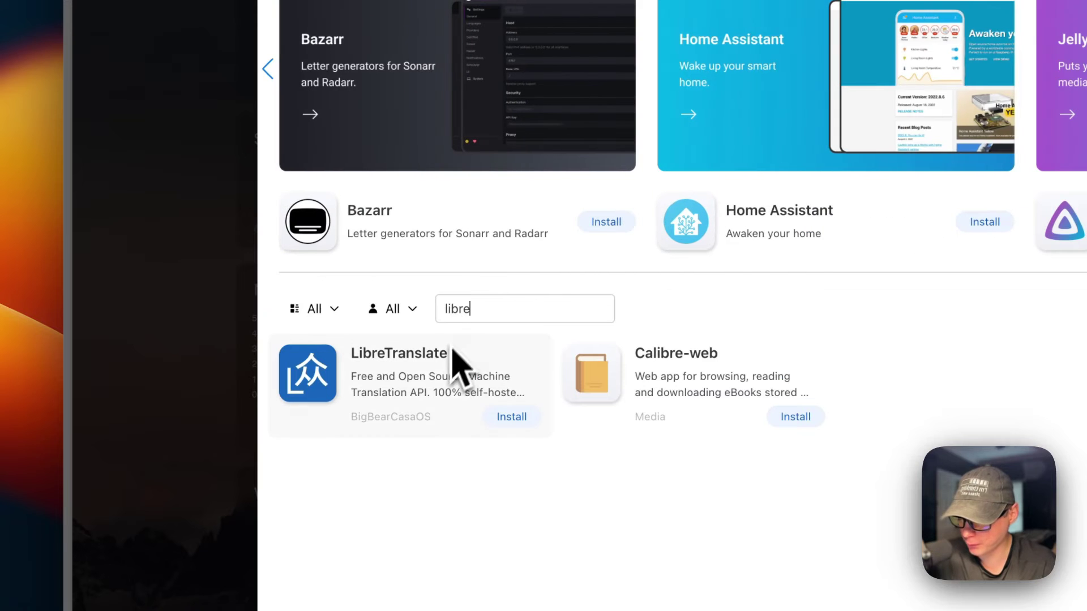
click(378, 396)
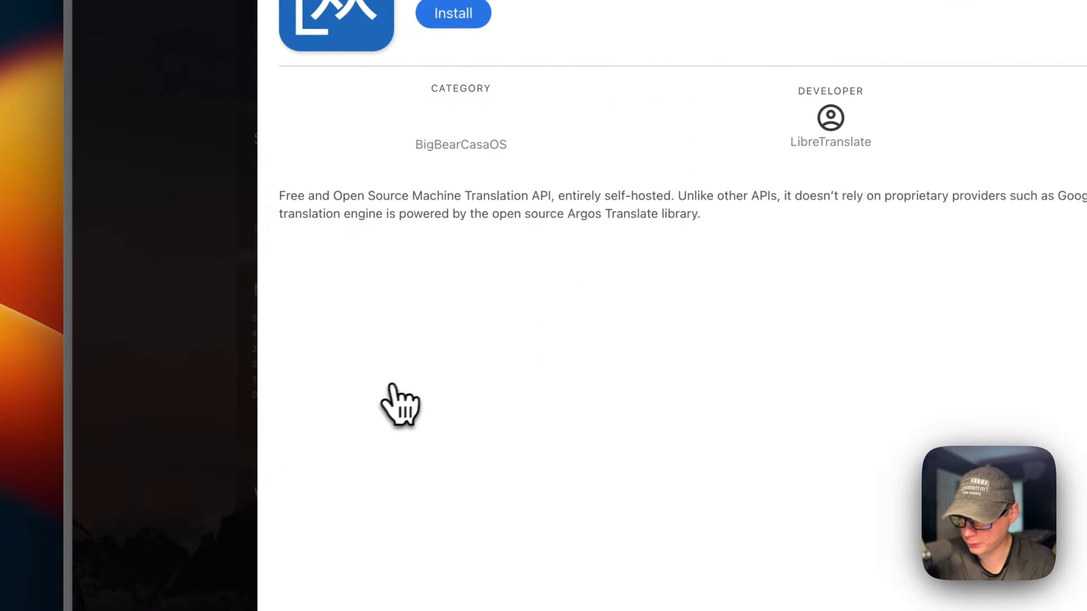
click(379, 184)
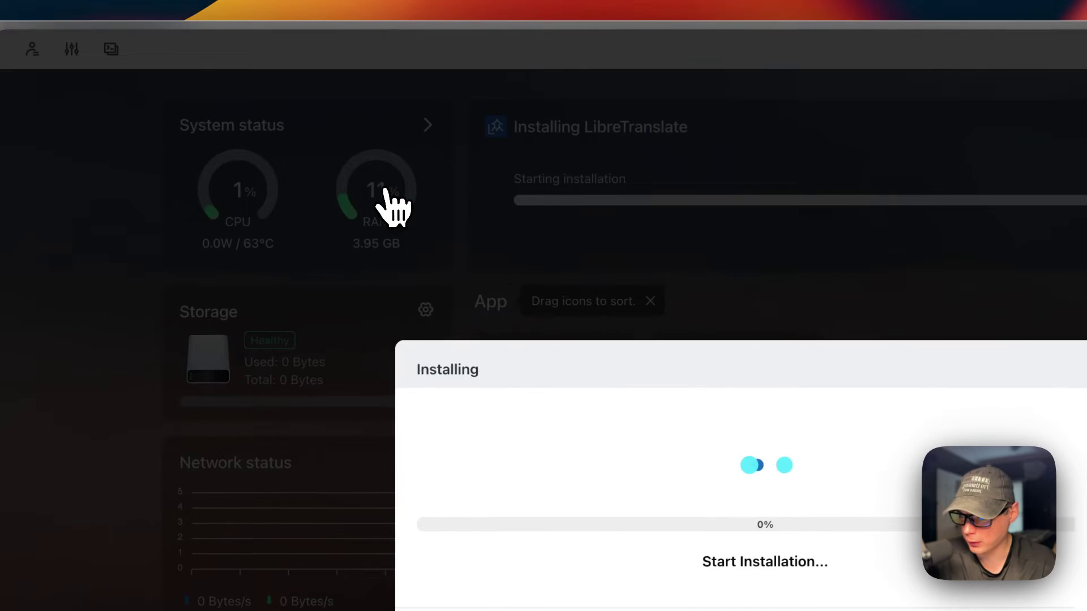
click(730, 419)
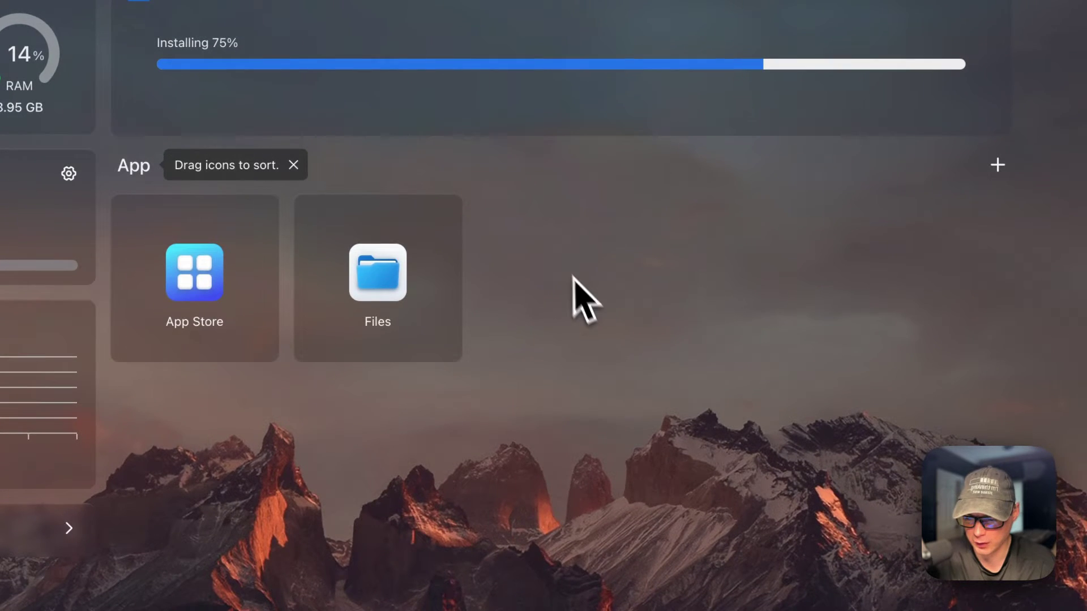
key(super+r)
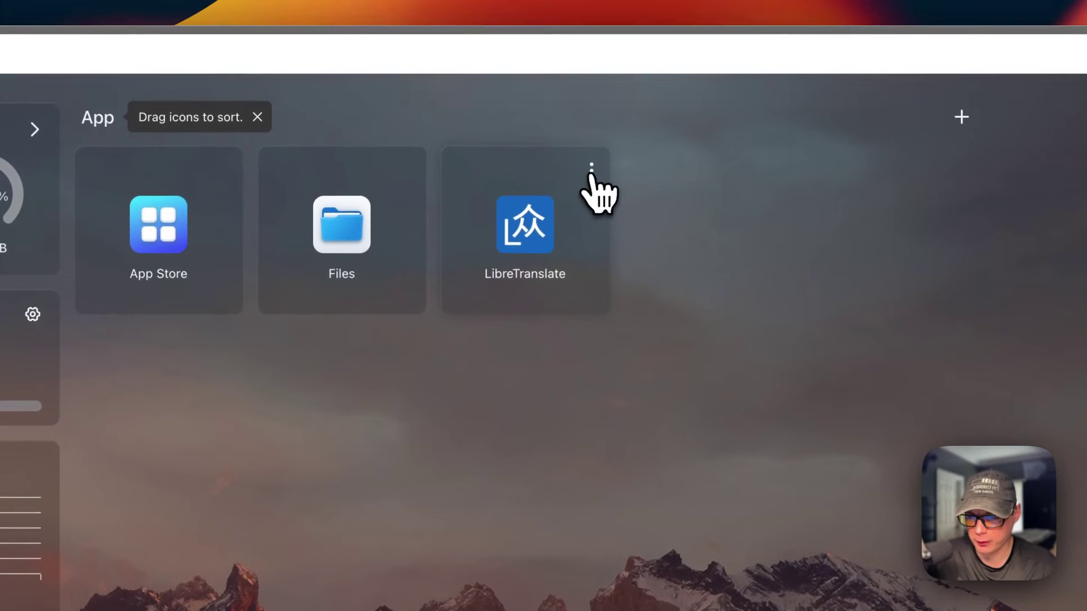
View and close the LibreTranslate tile's Tips note twice, then reopen its options menu.
click(591, 168)
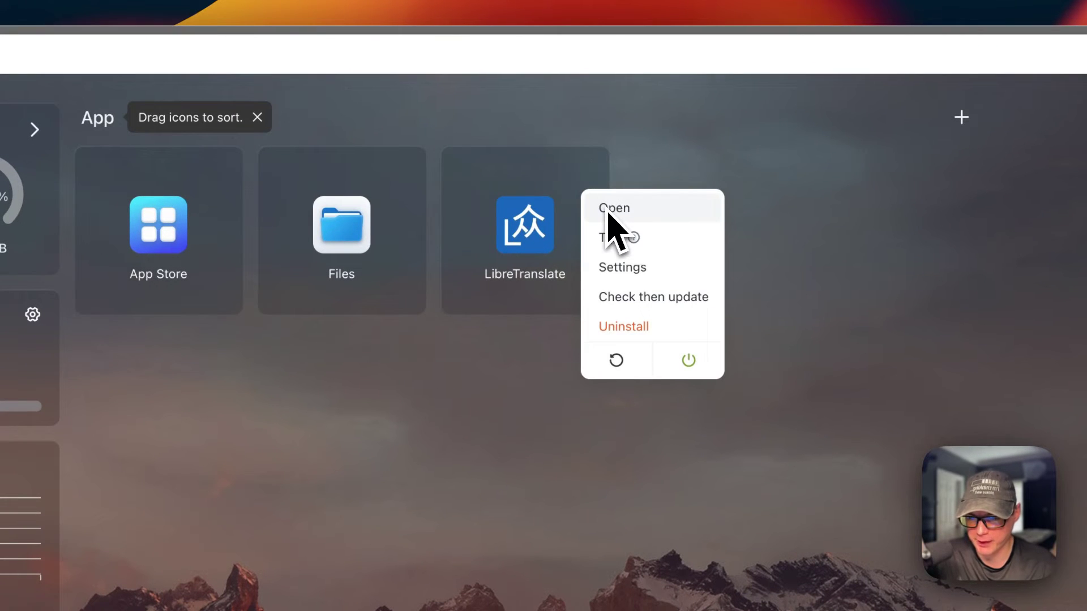
click(628, 239)
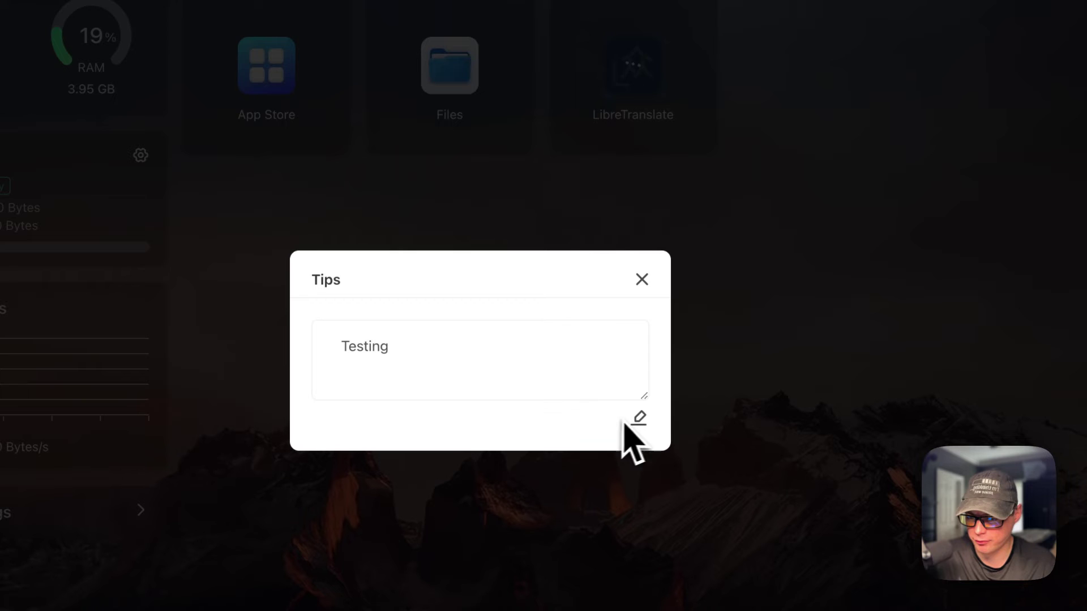
click(642, 279)
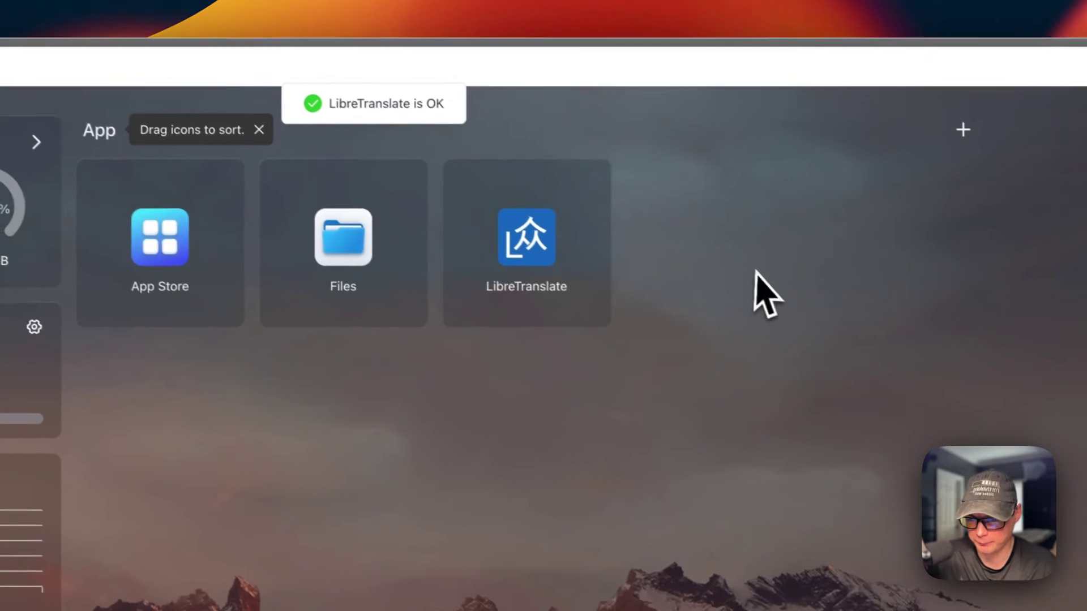
click(644, 209)
click(588, 252)
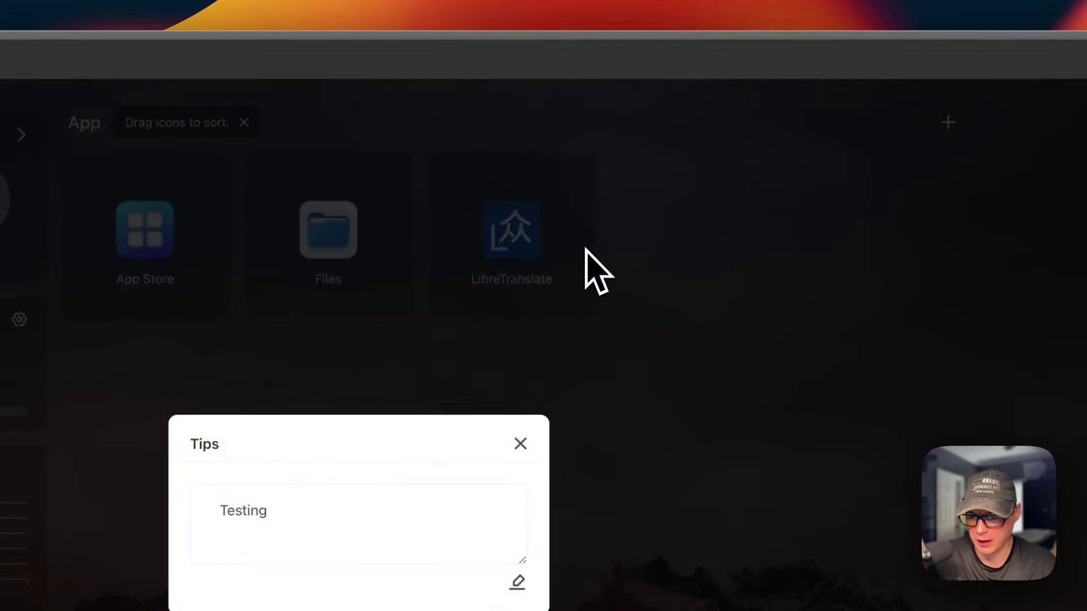
click(647, 327)
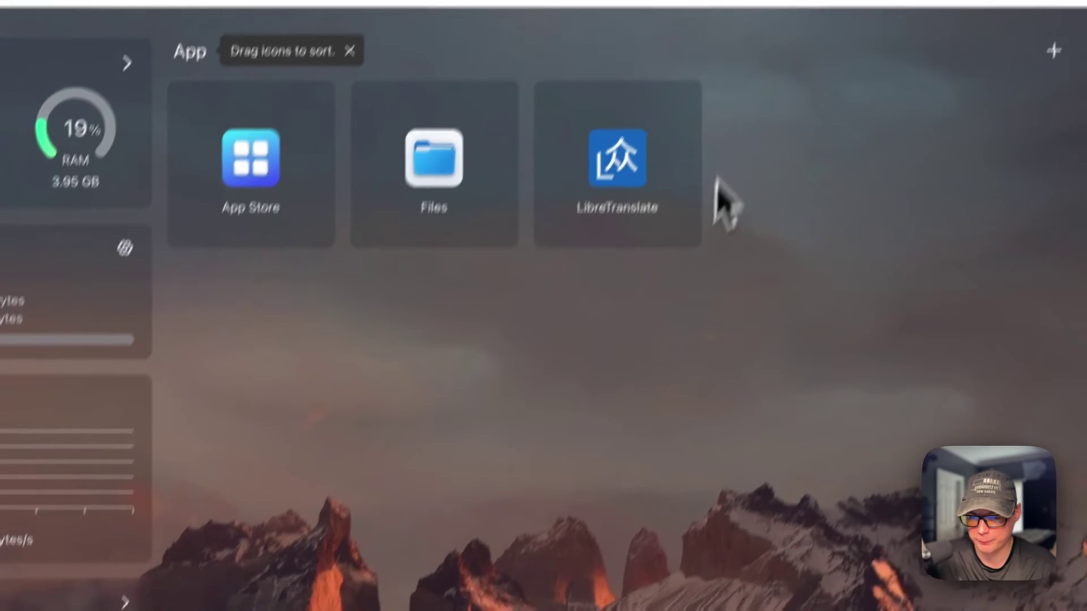
click(708, 51)
Run ls in the LibreTranslate container shell, check the logs for 9 languages, then close them.
click(679, 277)
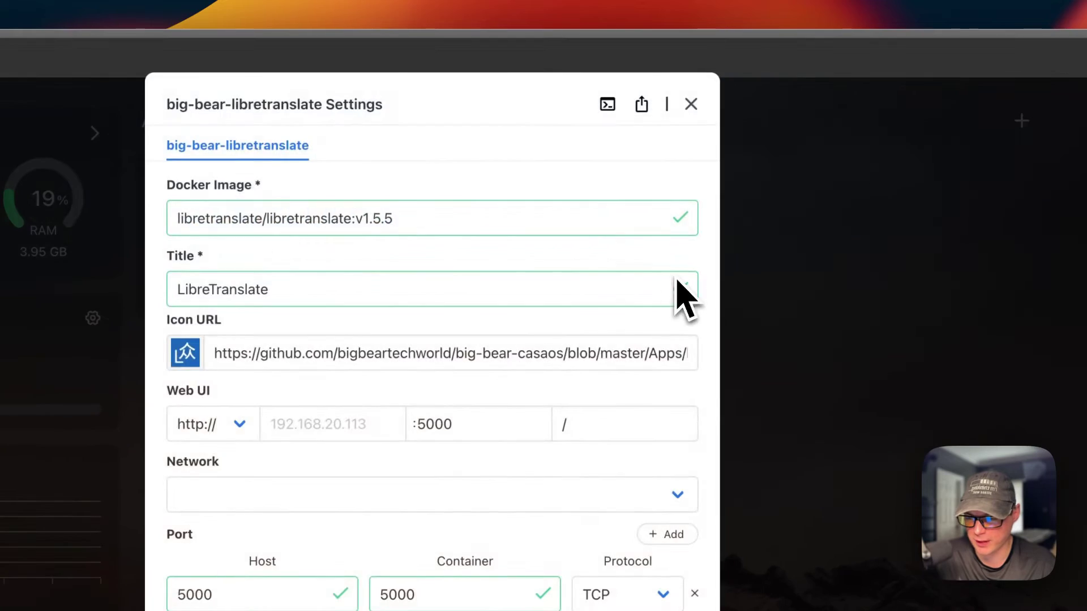
scroll(424, 340, down, 10)
scroll(433, 317, up, 10)
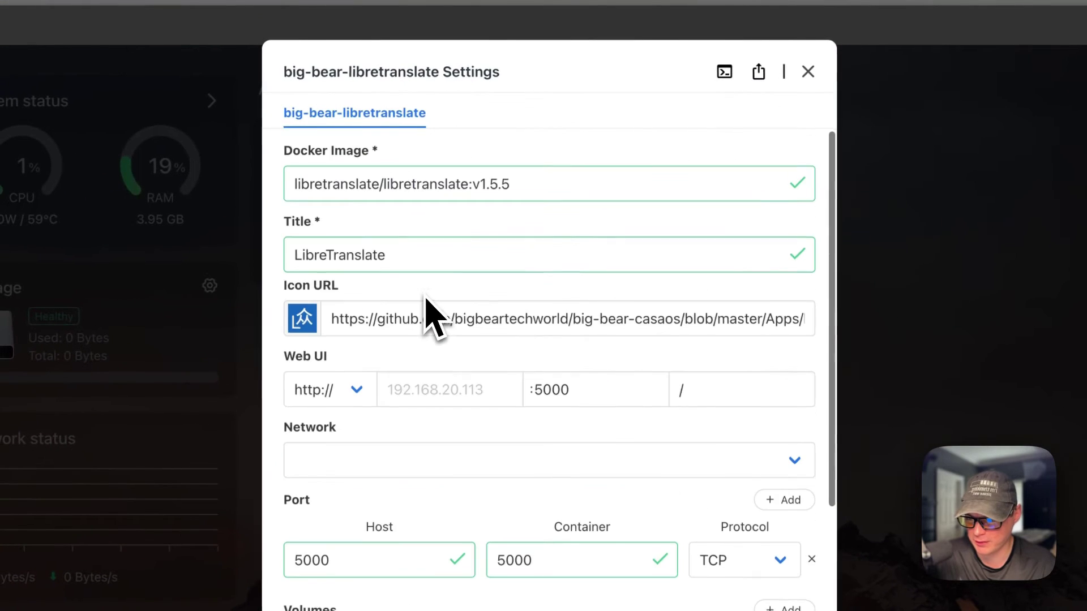
scroll(572, 227, down, 10)
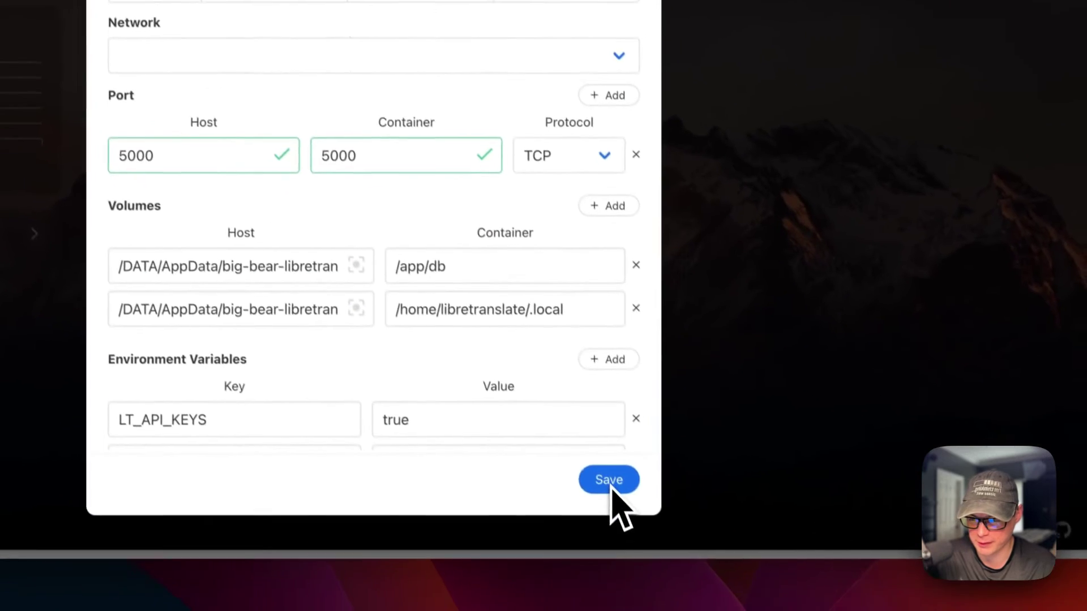
scroll(730, 170, up, 10)
click(583, 122)
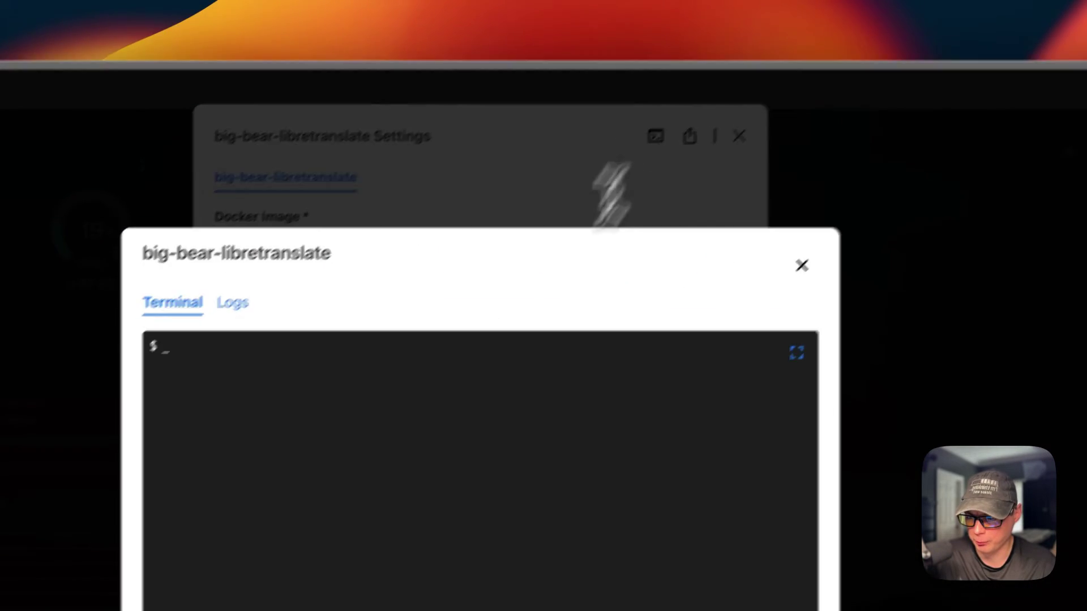
text(ls)
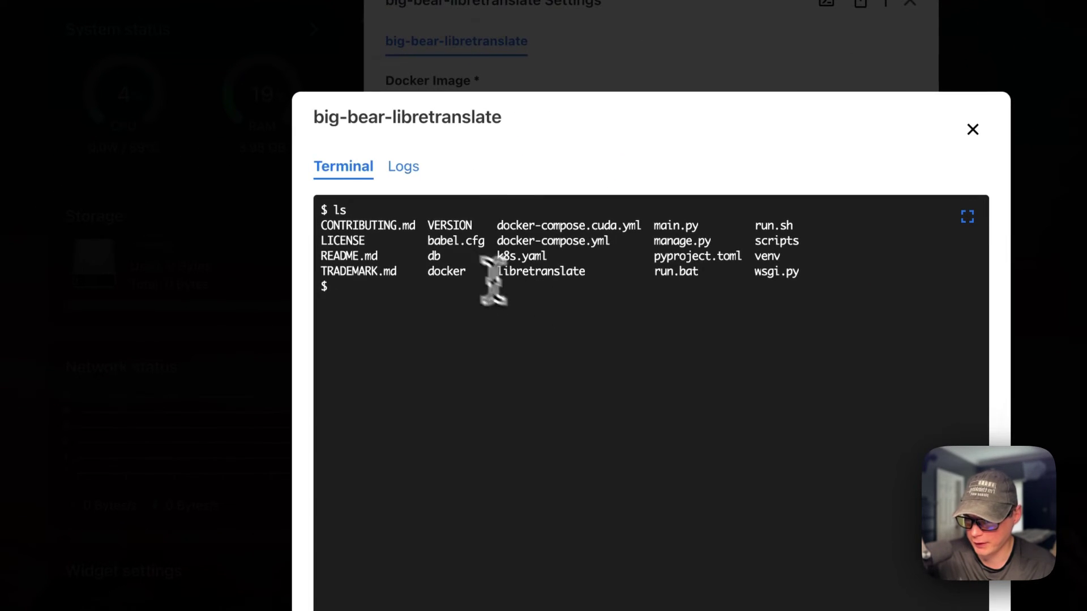
click(403, 167)
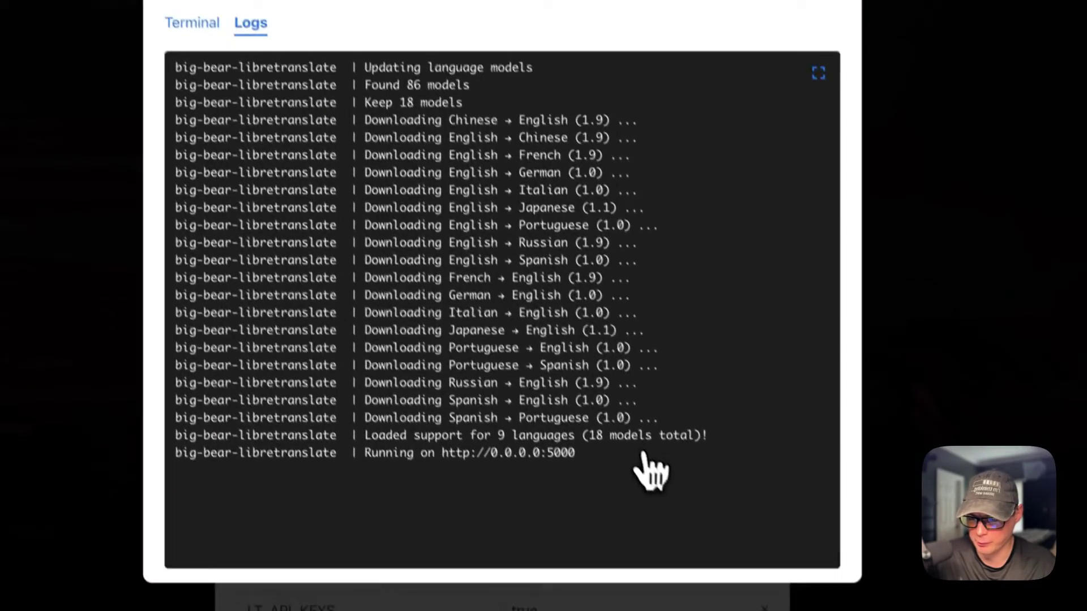
click(714, 215)
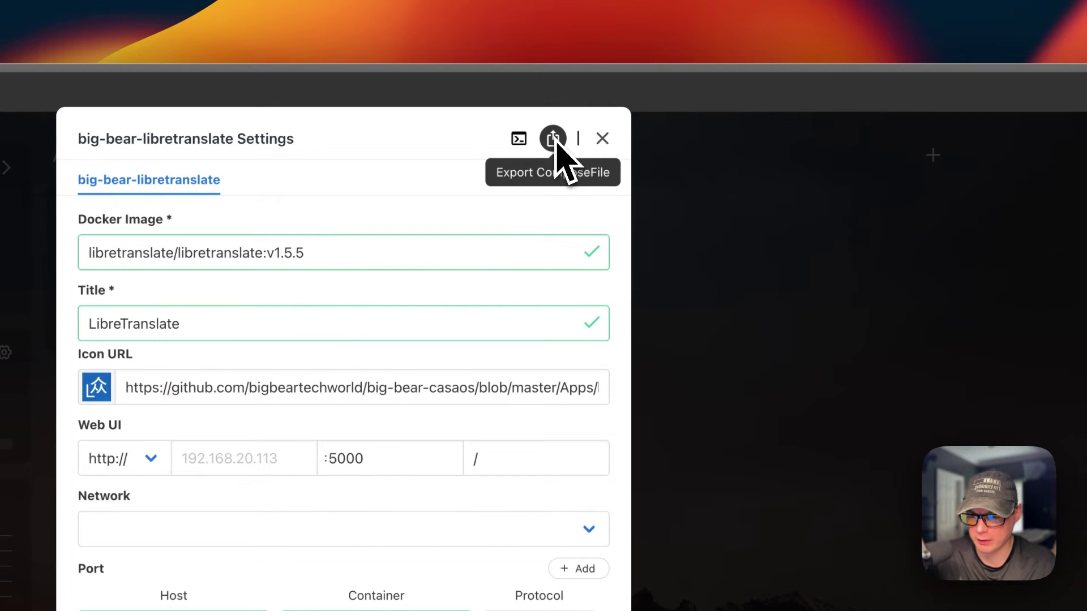
Close the settings, toggle LibreTranslate's power, and launch its web interface on port 5000.
click(602, 139)
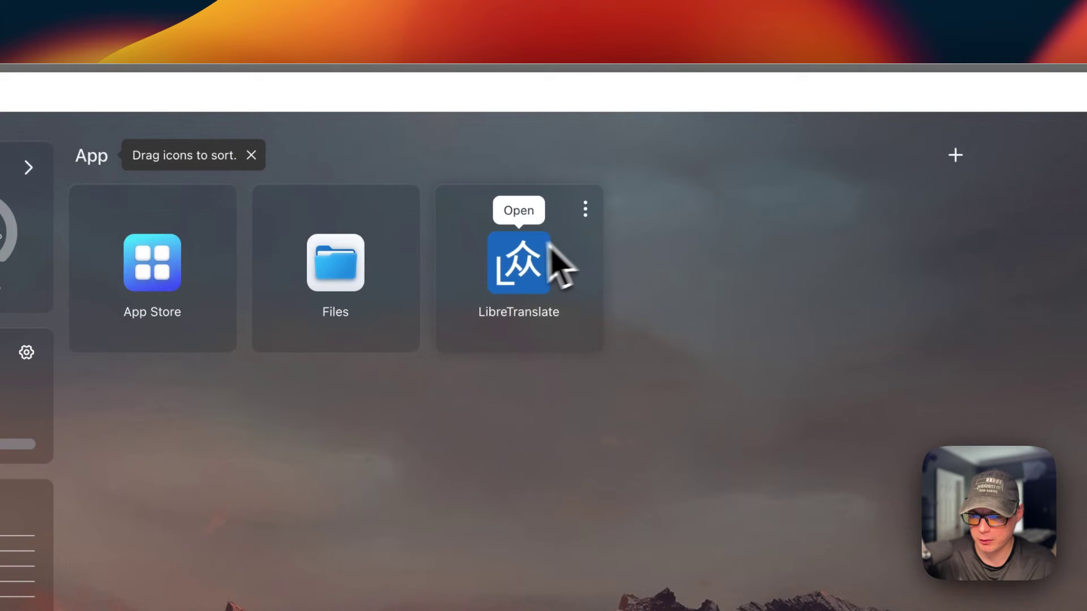
click(585, 210)
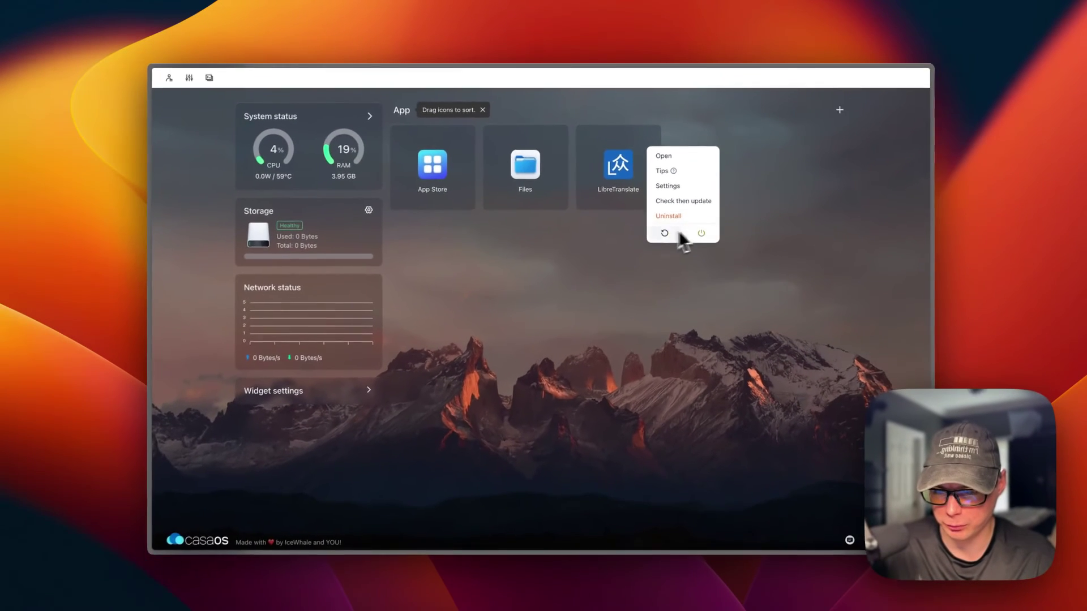
click(701, 231)
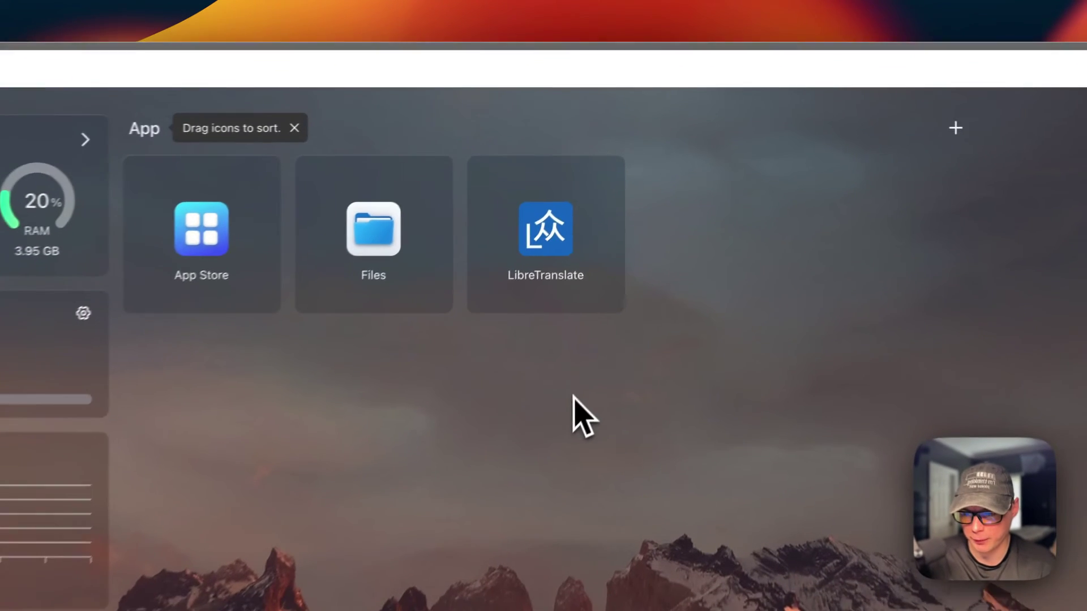
click(651, 138)
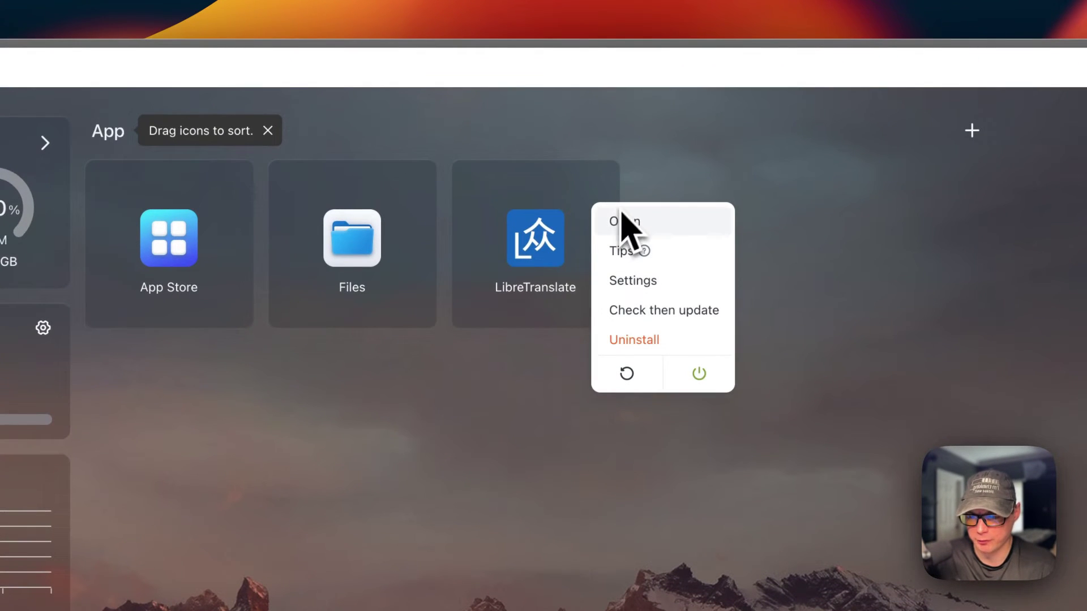
click(552, 249)
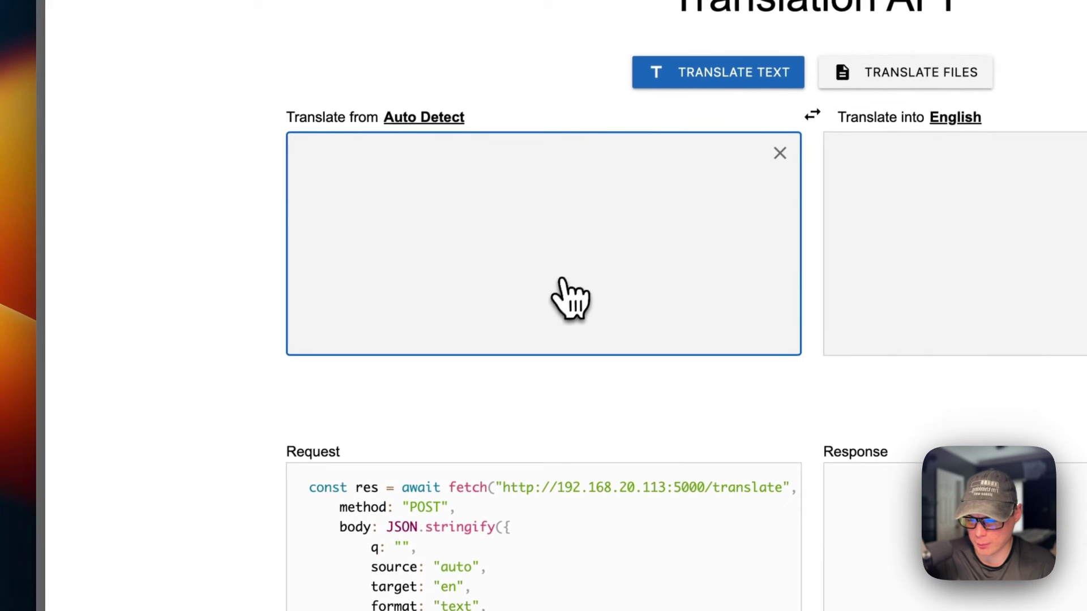
Enter 'Testing' and translate it into Spanish, then Portuguese.
scroll(289, 405, down, 5)
scroll(284, 405, up, 6)
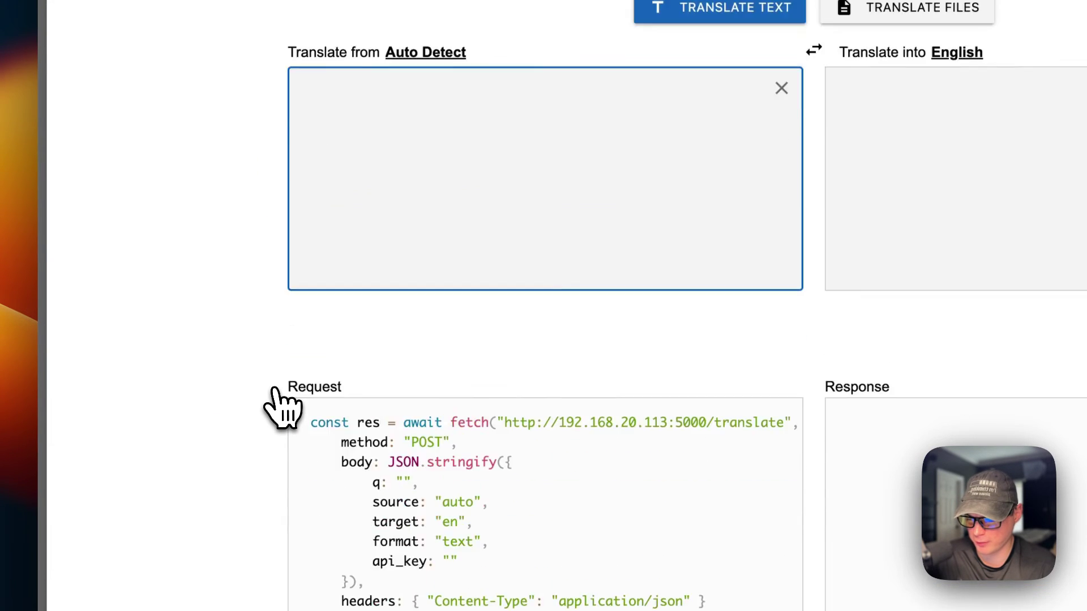
text(Testing)
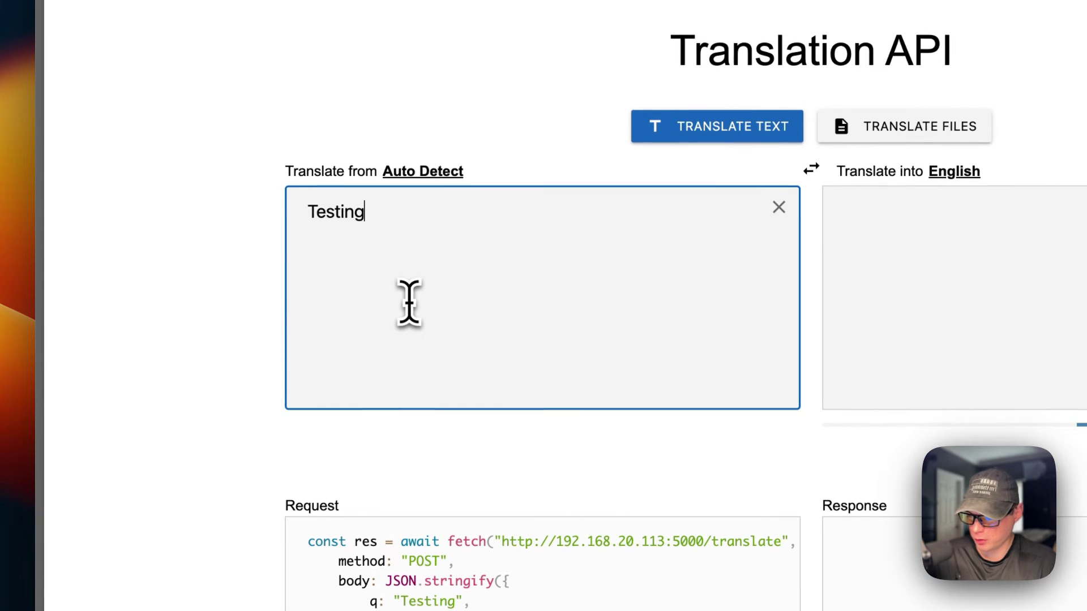
click(954, 170)
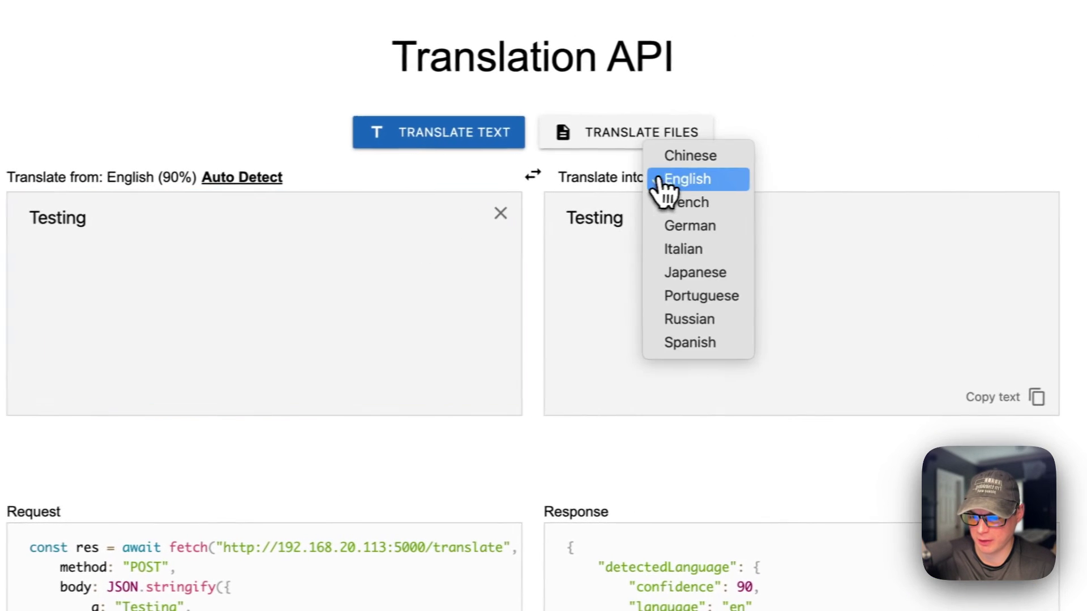
click(658, 345)
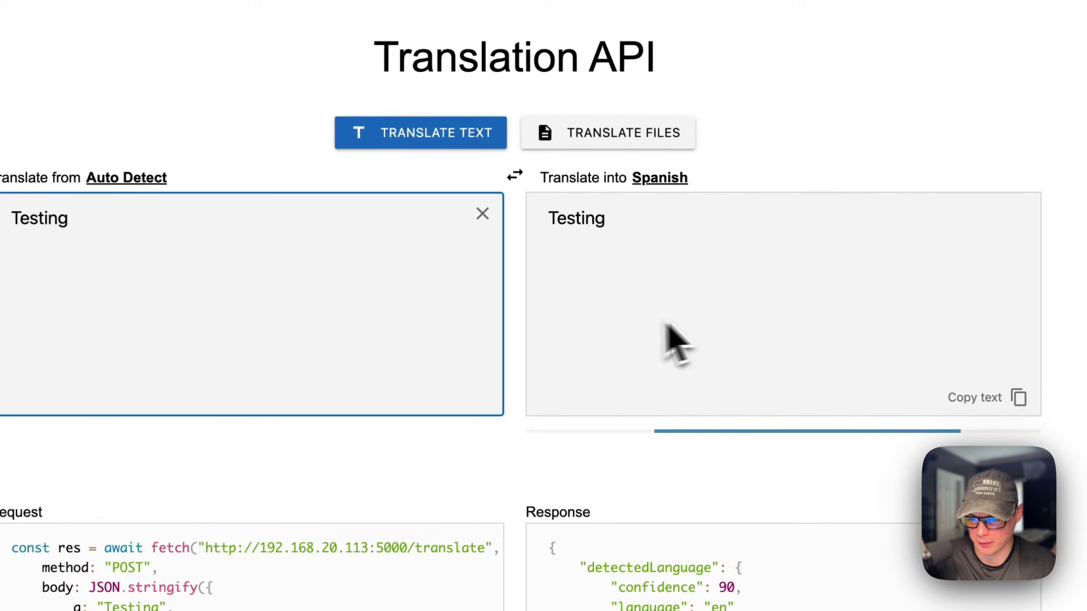
click(670, 180)
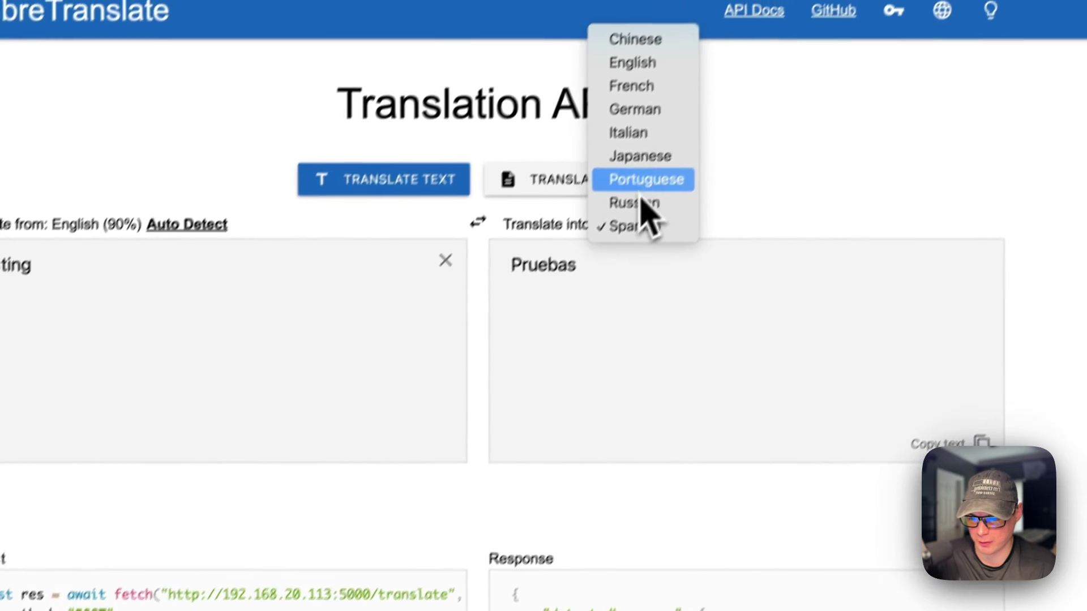
click(679, 131)
Switch the target to French, Chinese (测试), English, and finally Italian.
click(599, 262)
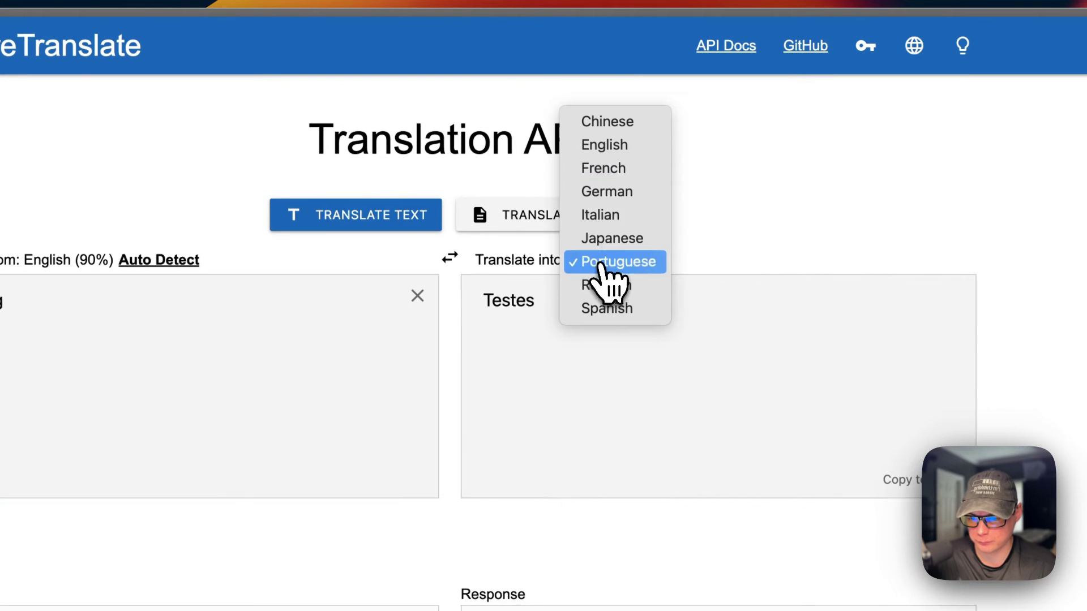
click(601, 173)
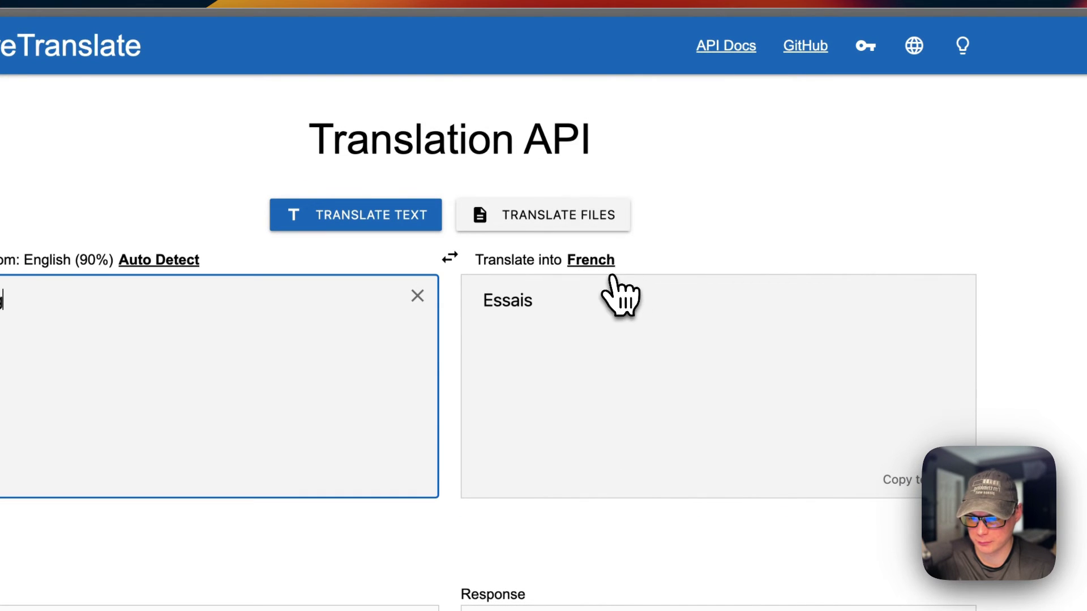
click(600, 261)
click(593, 220)
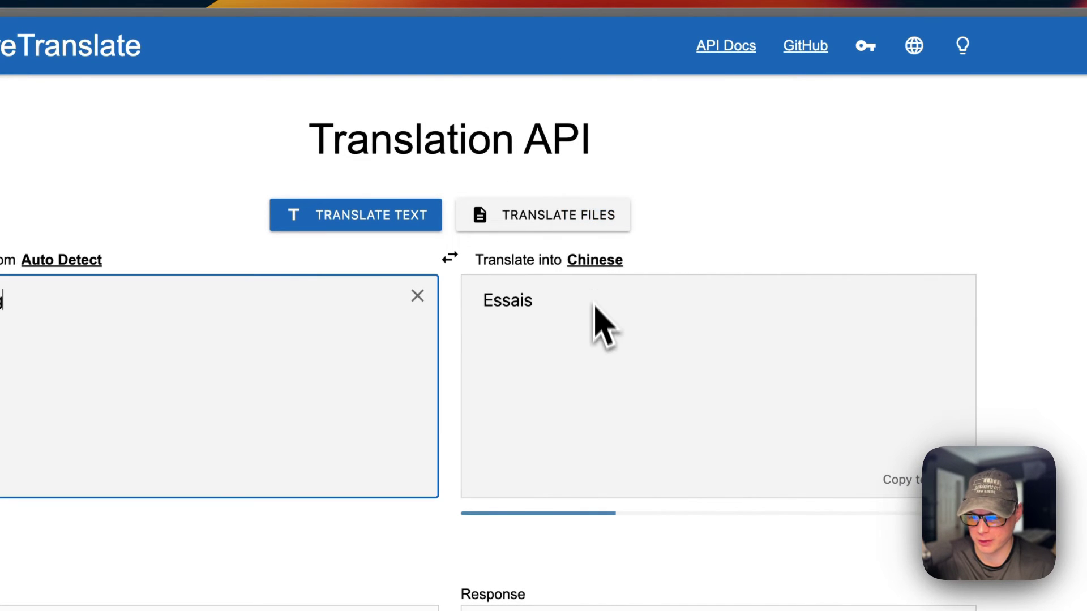
click(596, 272)
click(597, 283)
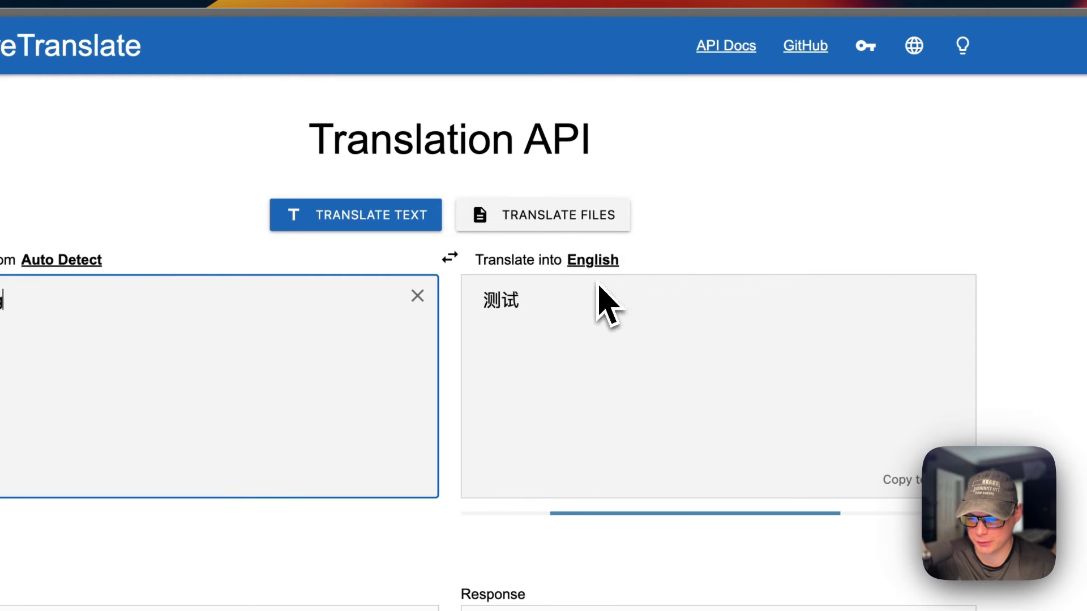
click(594, 264)
click(599, 332)
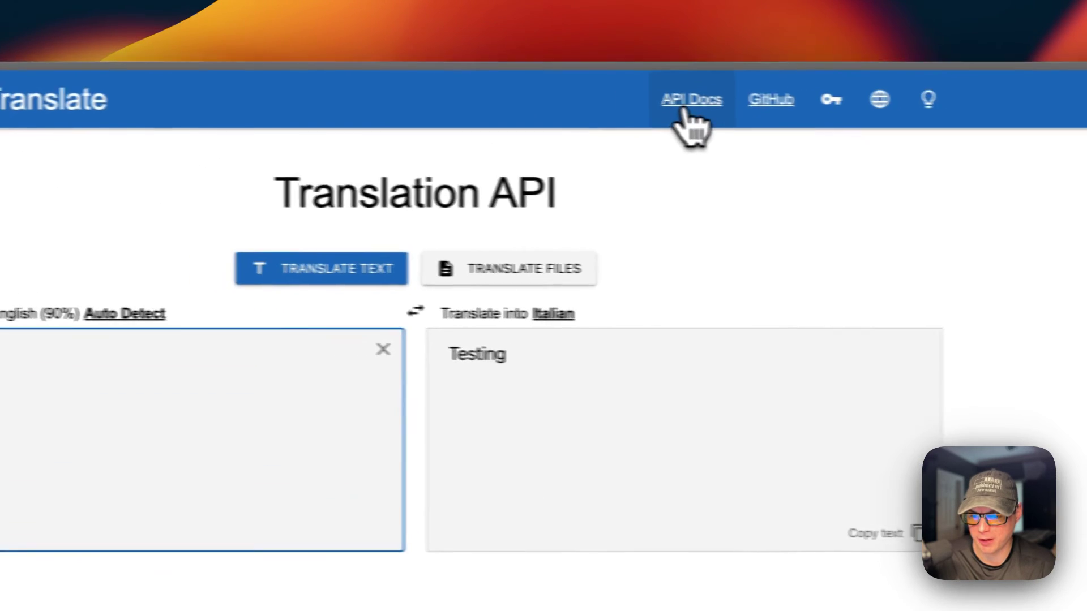
click(685, 102)
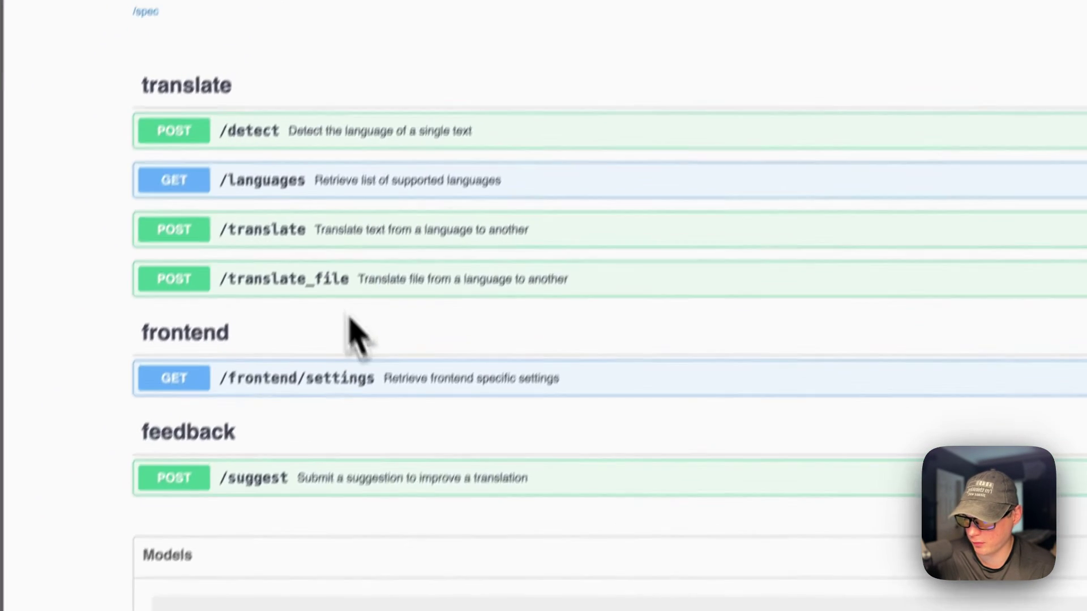
scroll(465, 410, left, 5)
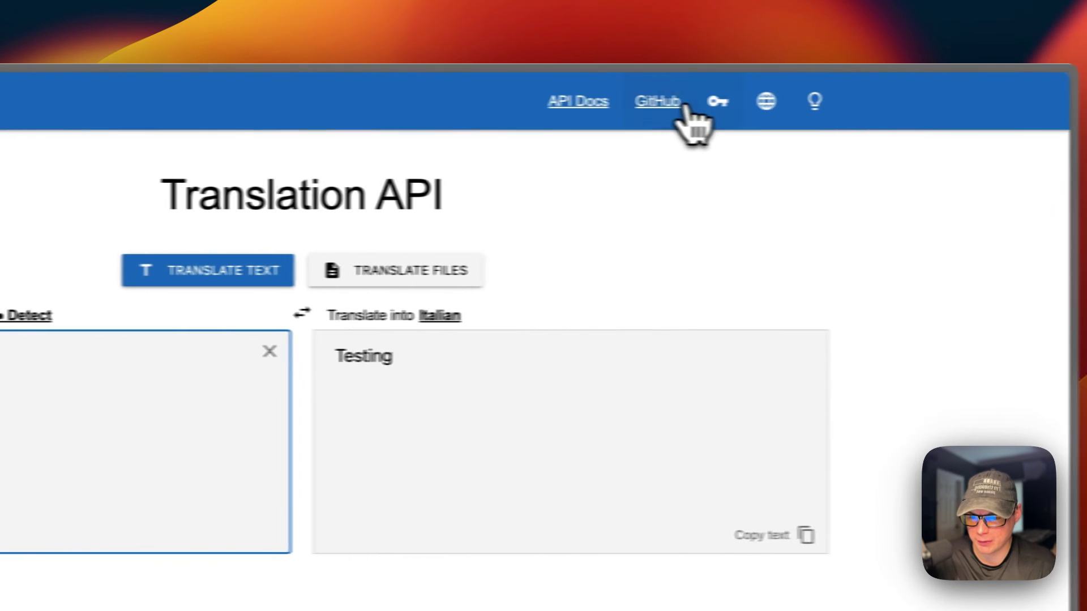
click(672, 104)
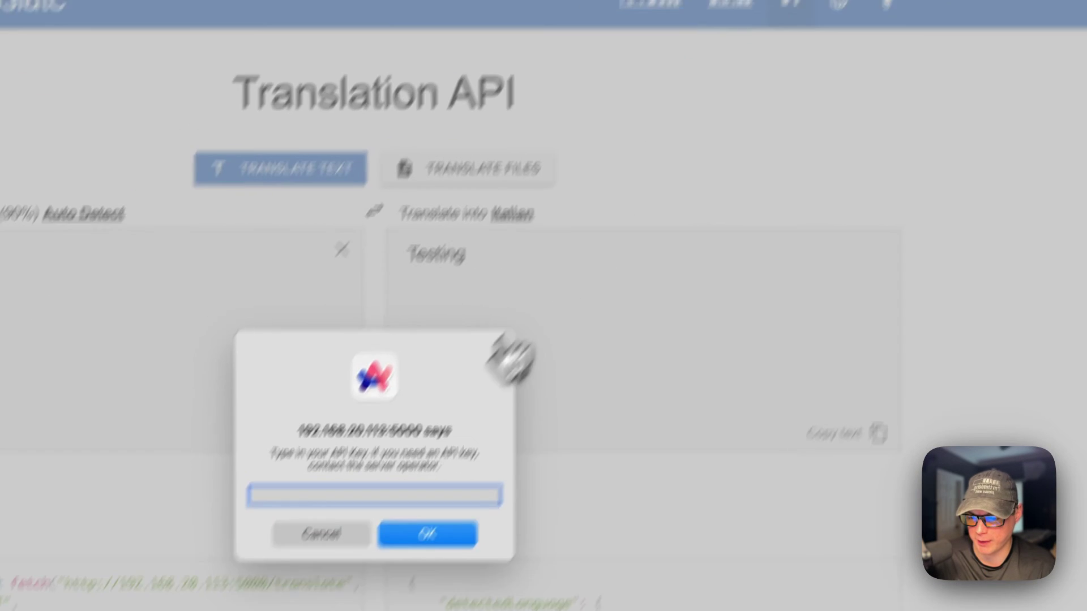
click(393, 447)
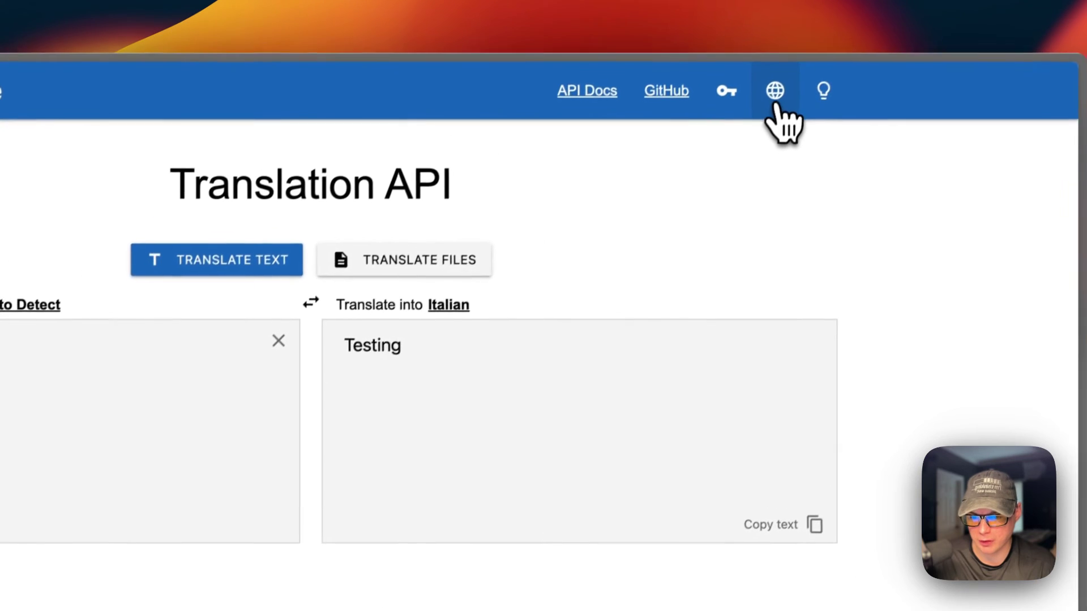
click(740, 145)
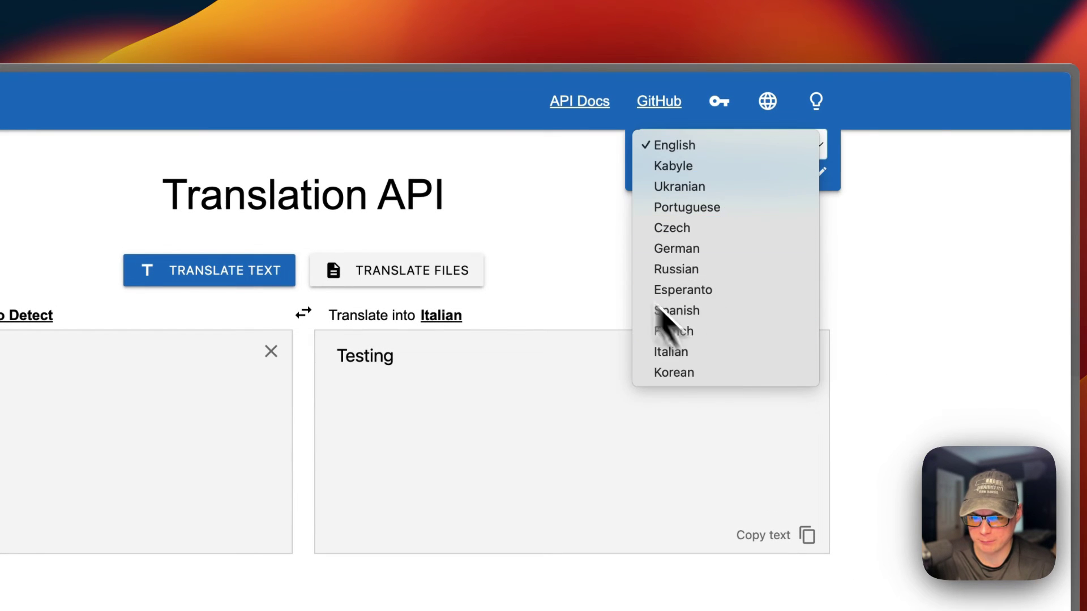
click(569, 216)
click(815, 103)
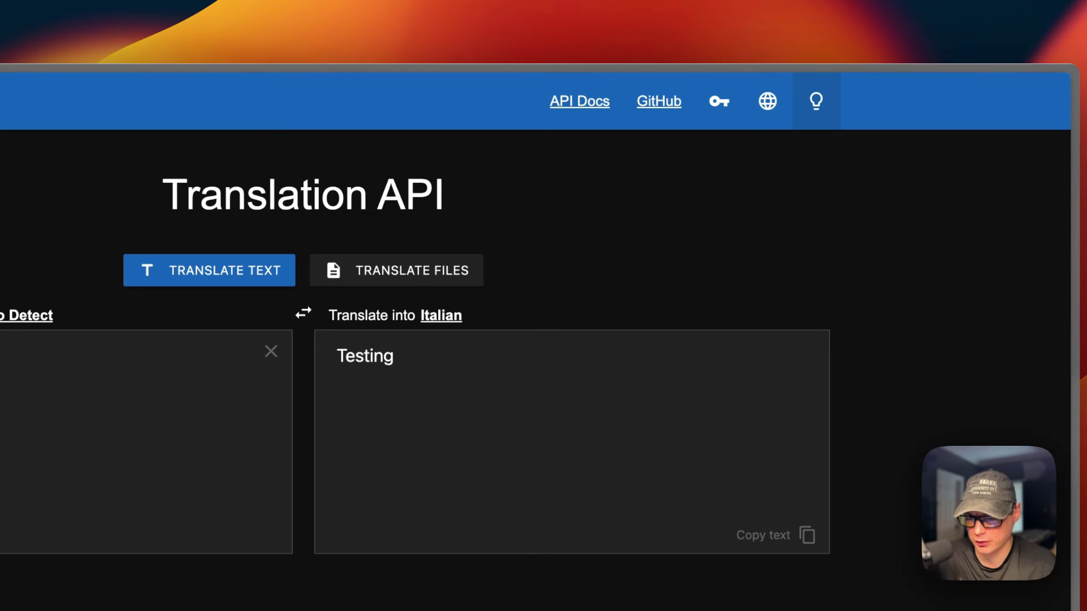
click(816, 101)
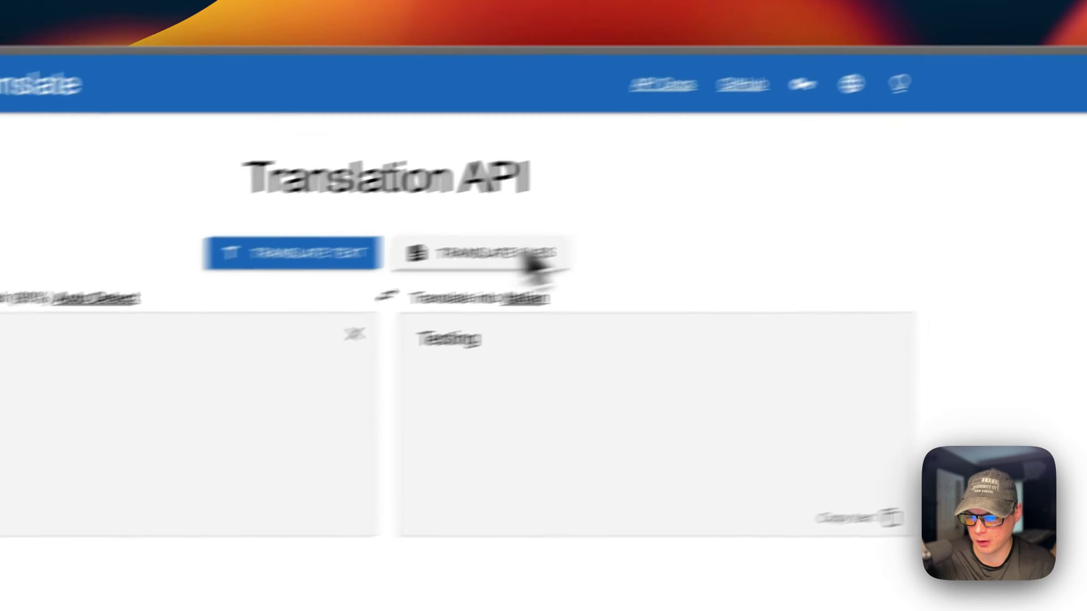
click(376, 275)
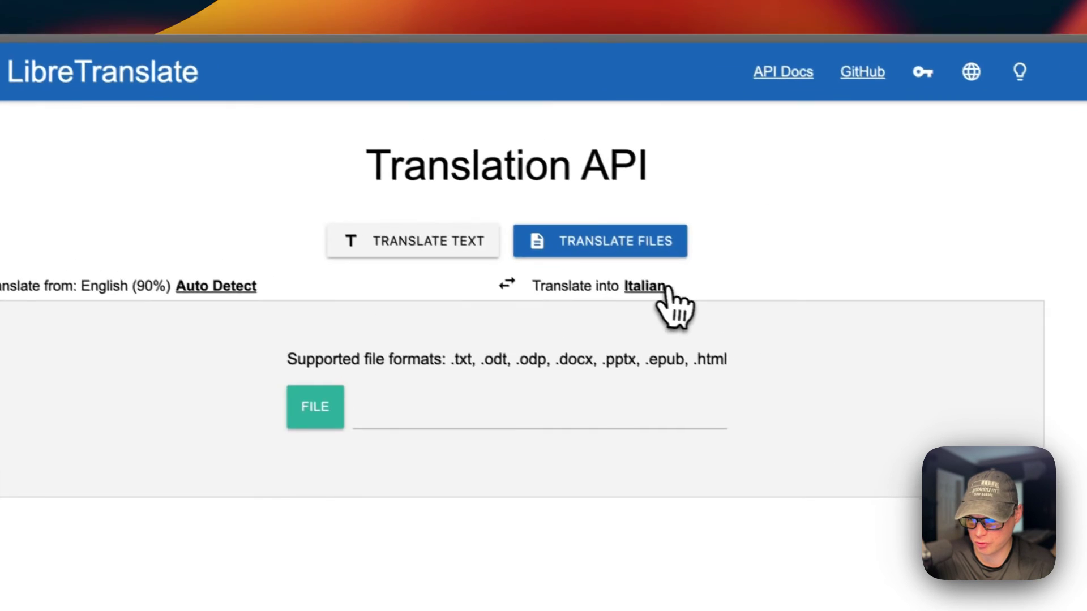
click(608, 252)
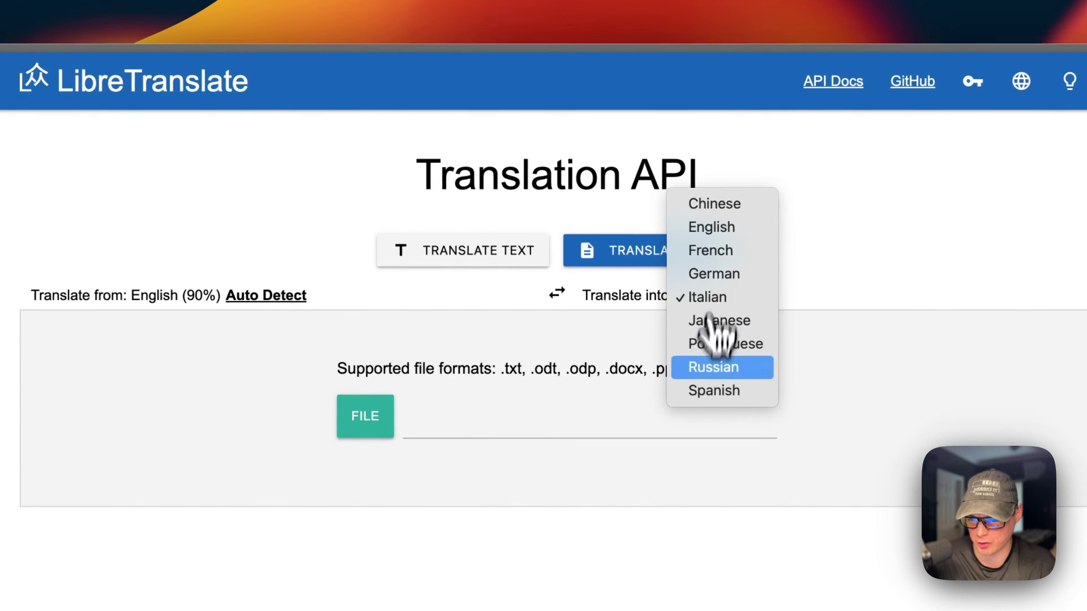
click(517, 332)
click(396, 311)
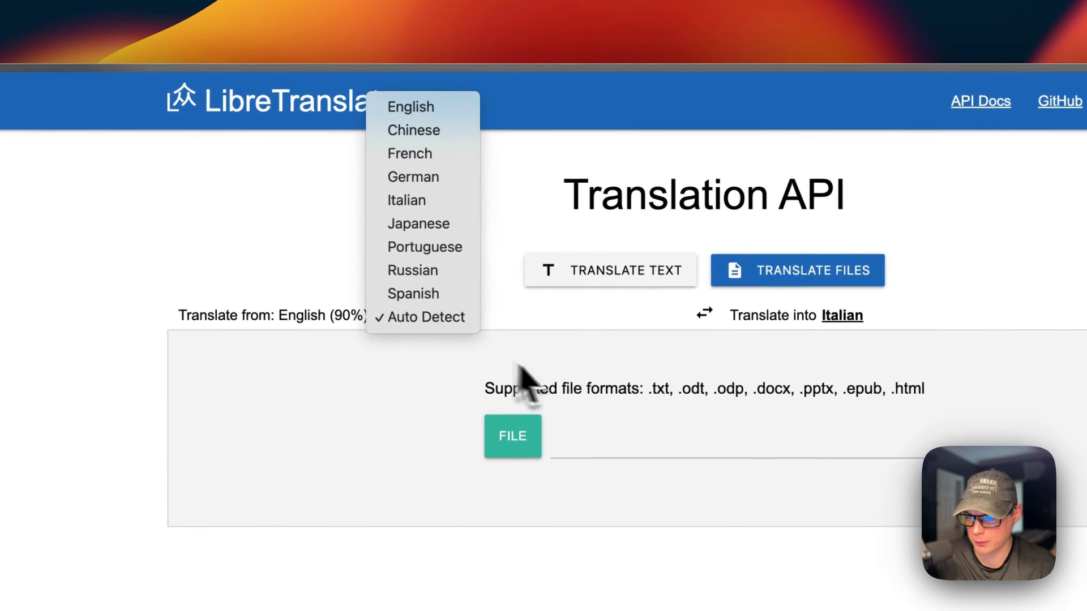
click(574, 286)
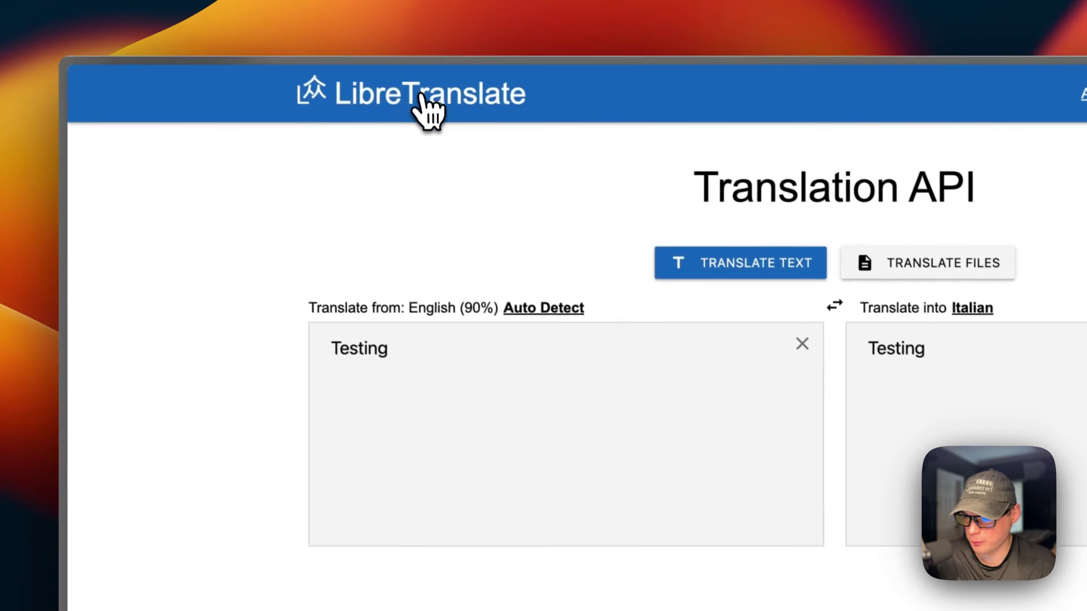
Reload LibreTranslate via its header logo to a blank form with Auto Detect and English.
click(417, 109)
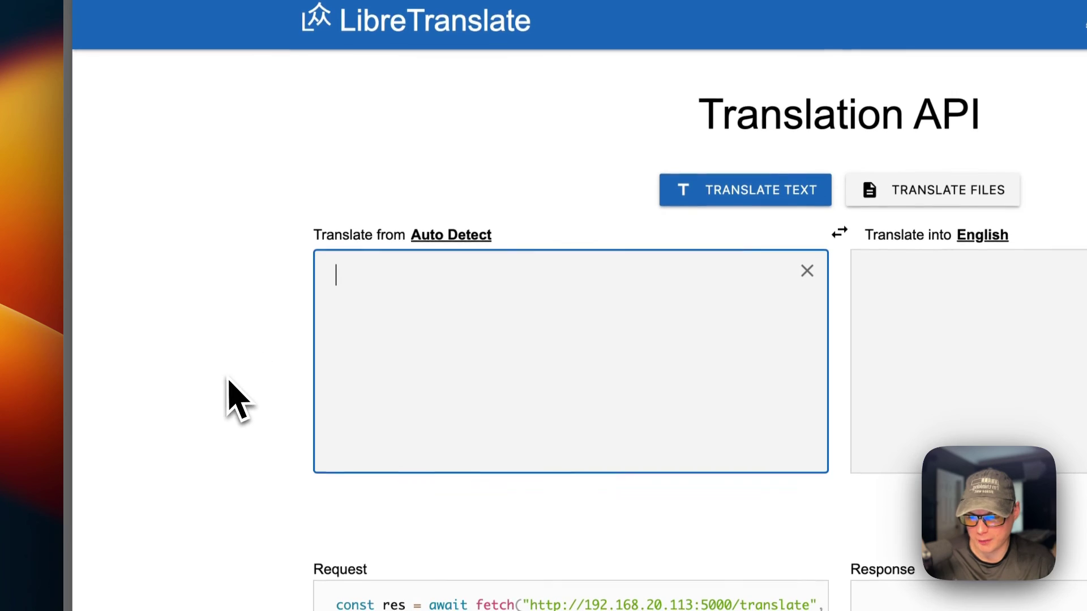